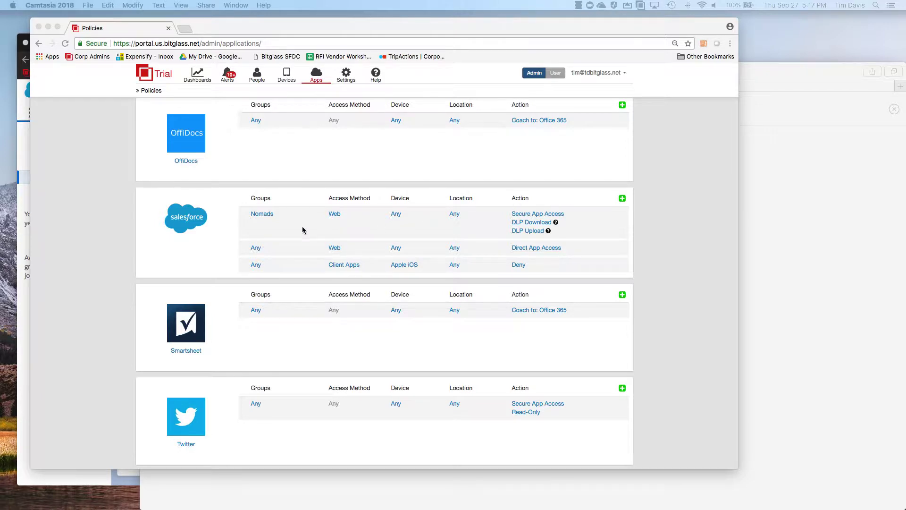
- Bring the admin portal forward and open Salesforce's Edit Application page from its logo
left_click(193, 224)
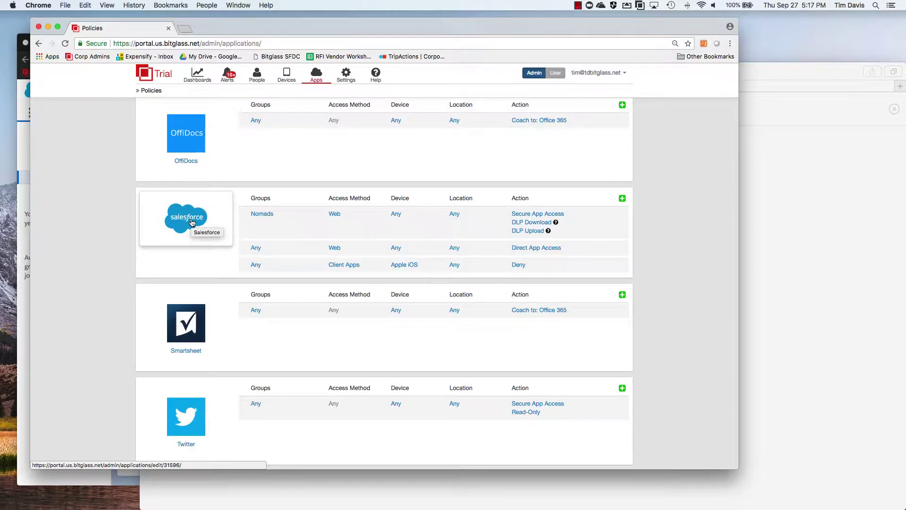
left_click(192, 223)
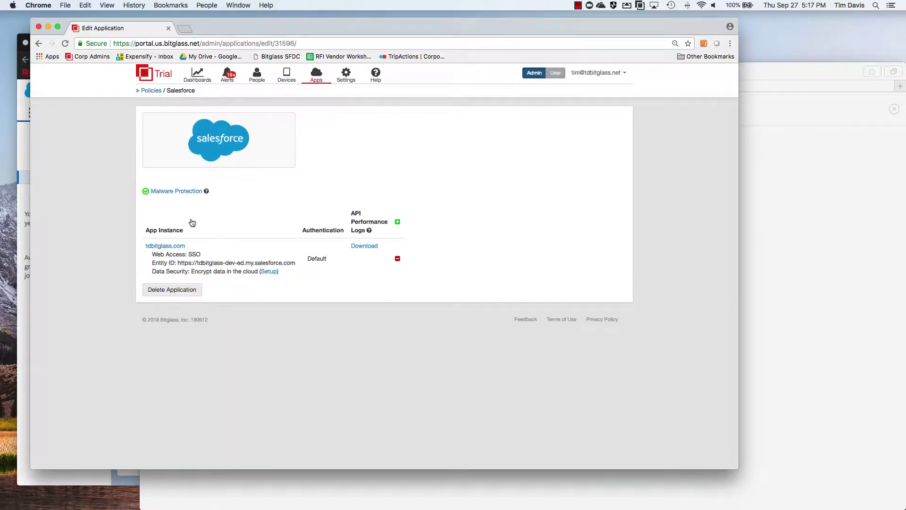
left_click(166, 246)
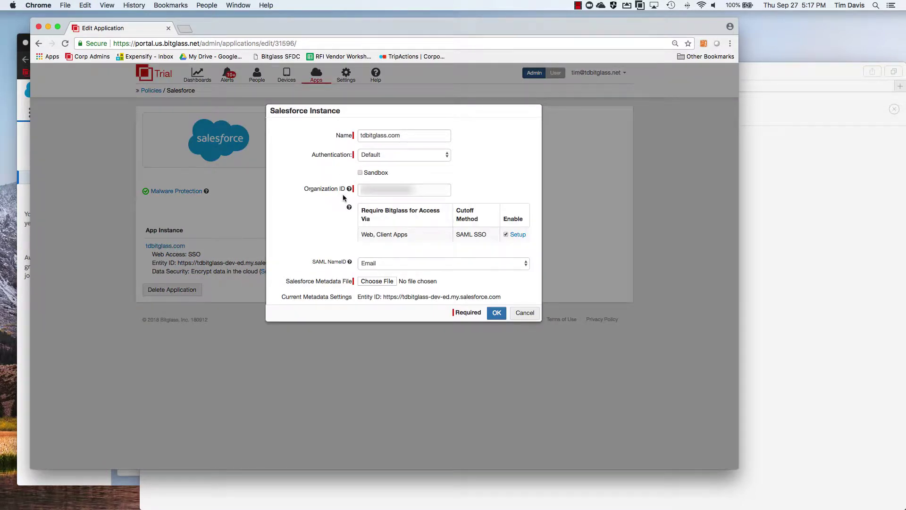
scroll(332, 223, "down", 3)
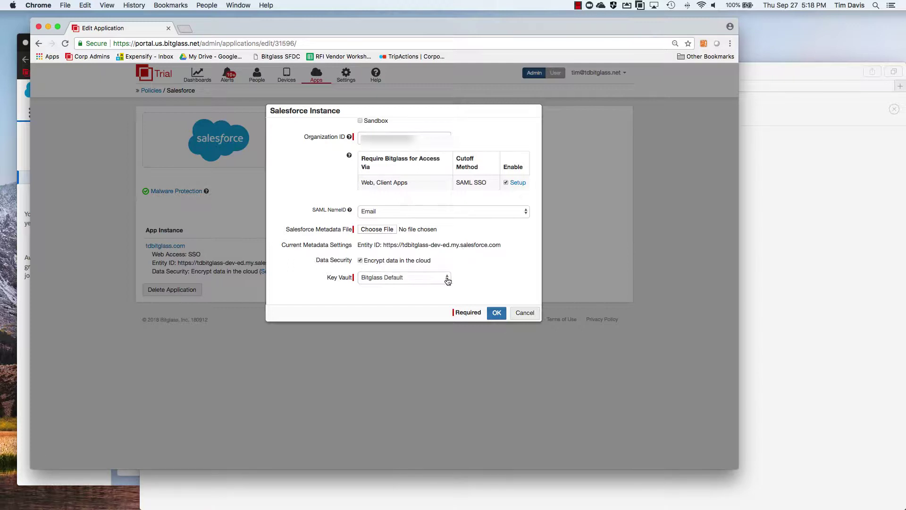
scroll(445, 281, "up", 1)
scroll(402, 281, "down", 1)
scroll(449, 281, "up", 1)
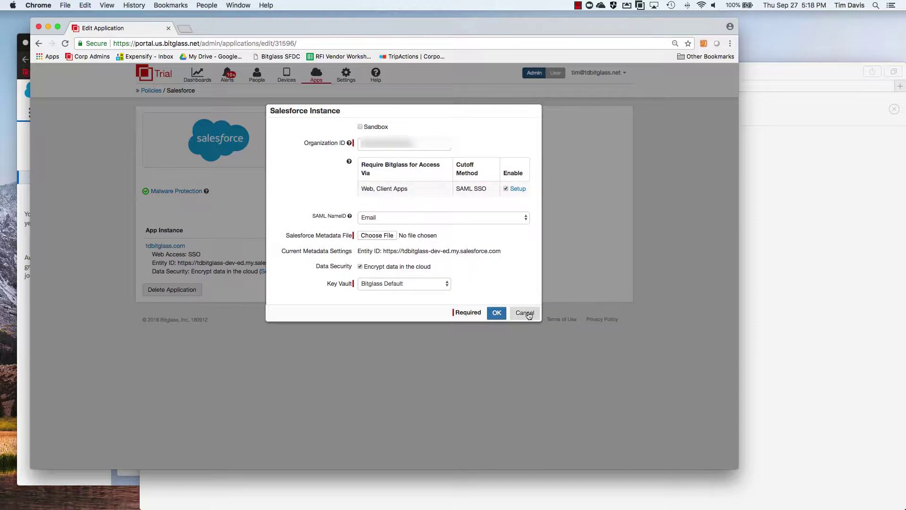
left_click(527, 314)
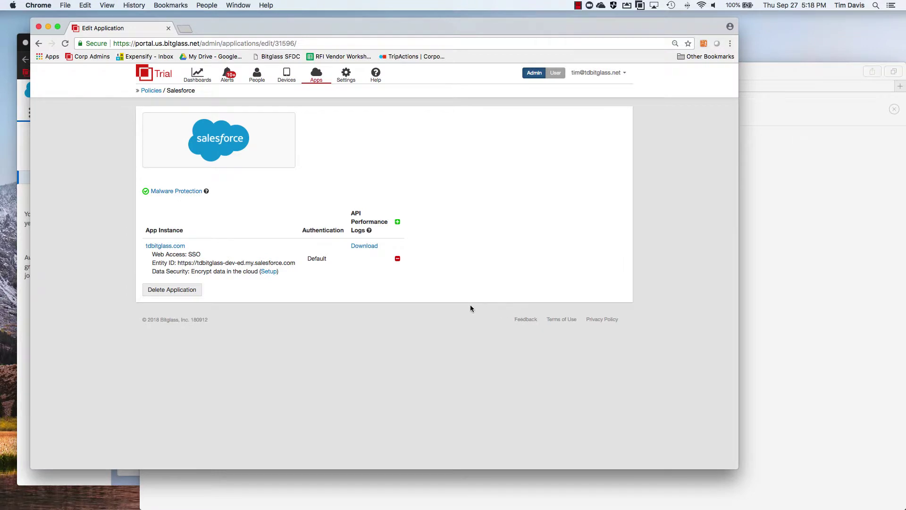
- Open the Encrypted Field Summary setup and select the Contact object
left_click(269, 271)
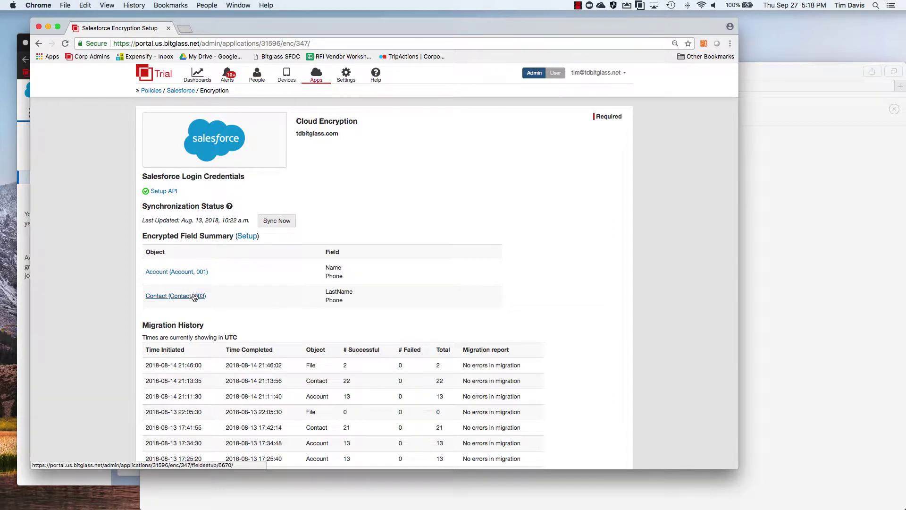
left_click(247, 237)
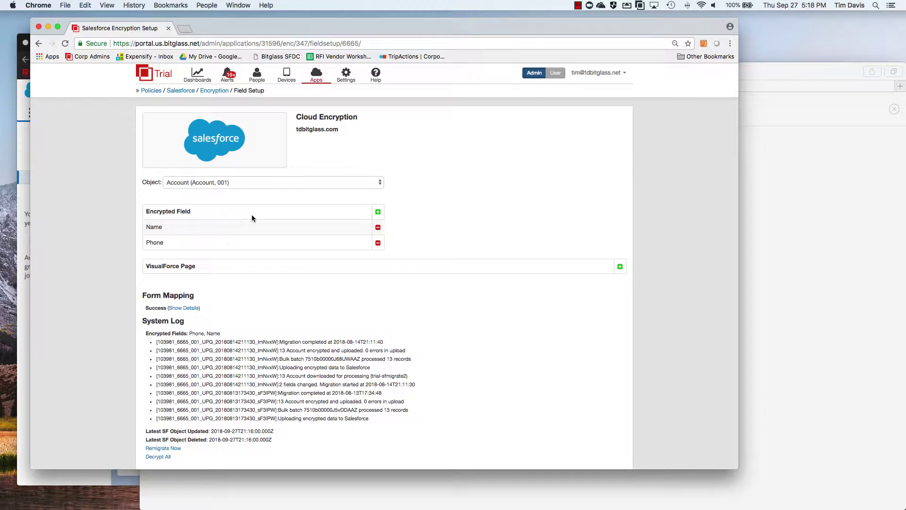
left_click(382, 183)
left_click(336, 206)
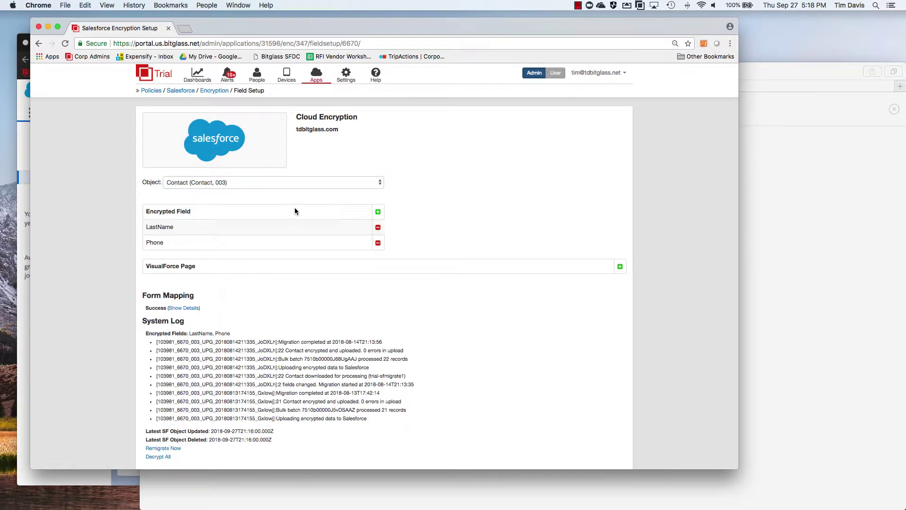
- Review Contact's encrypted LastName and Phone fields, then return to the Salesforce encryption overview
scroll(264, 262, "down", 1)
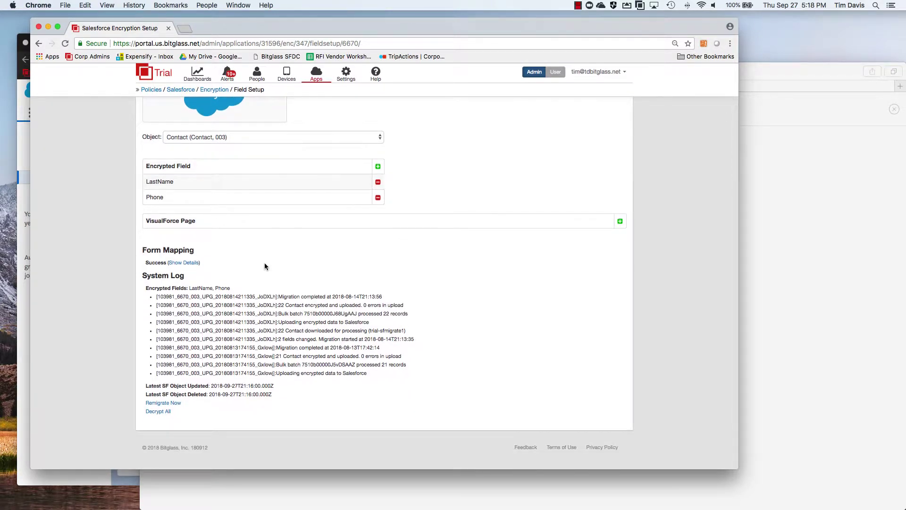
scroll(236, 248, "down", 3)
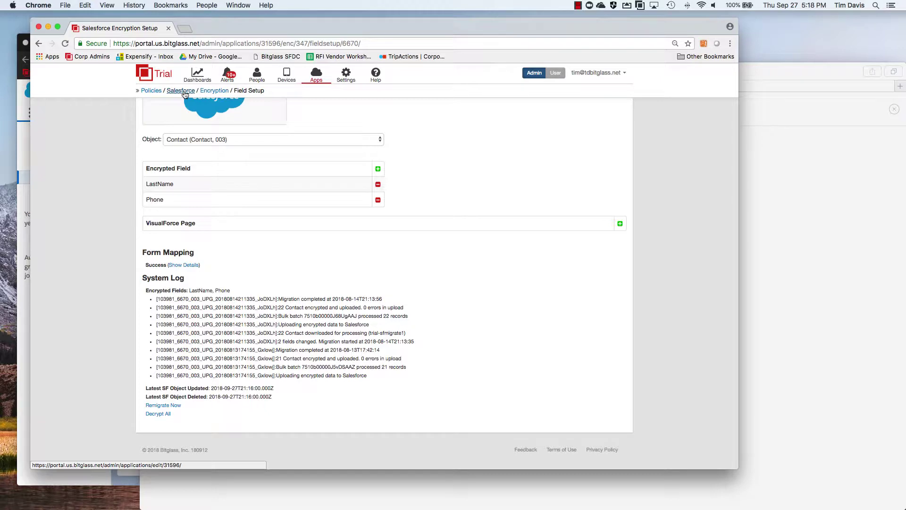
left_click(214, 91)
- View the Salesforce Nomads rule's DLP actions without changes, then switch to the Chatter window
left_click(152, 91)
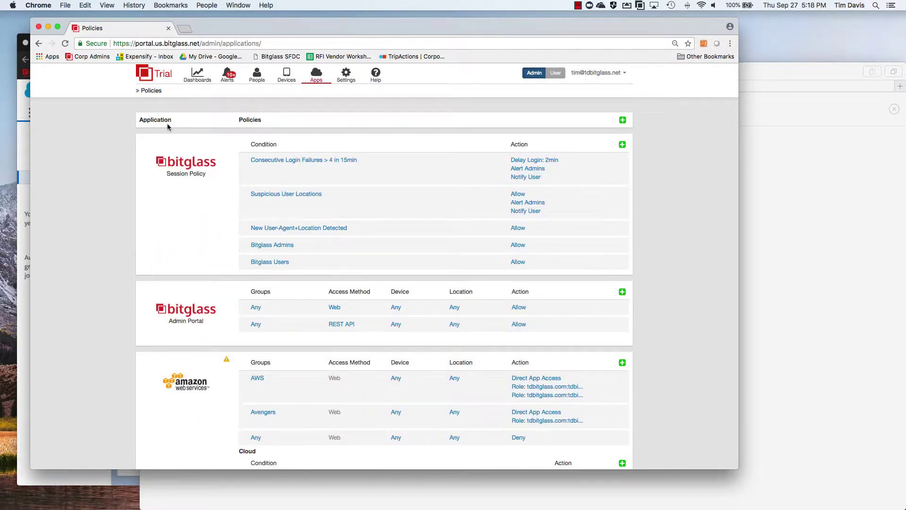
scroll(198, 235, "down", 20)
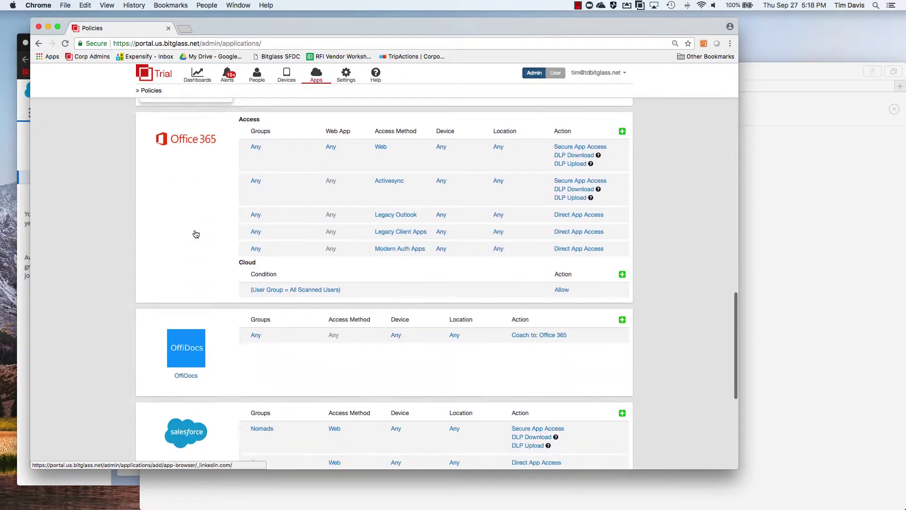
scroll(196, 234, "down", 2)
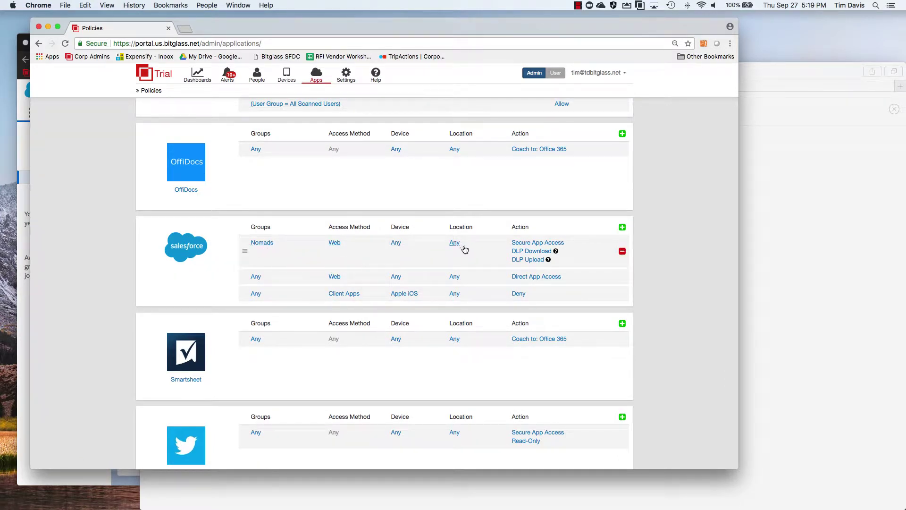
left_click(528, 252)
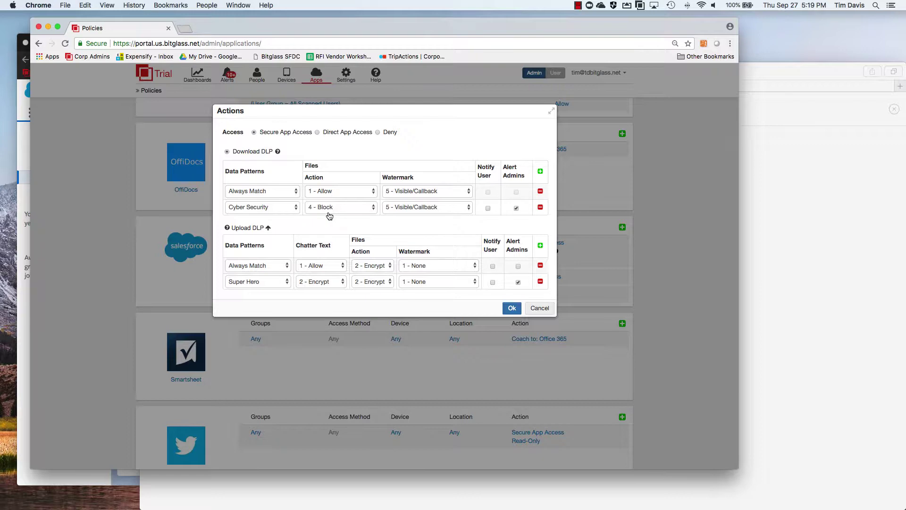
left_click(540, 308)
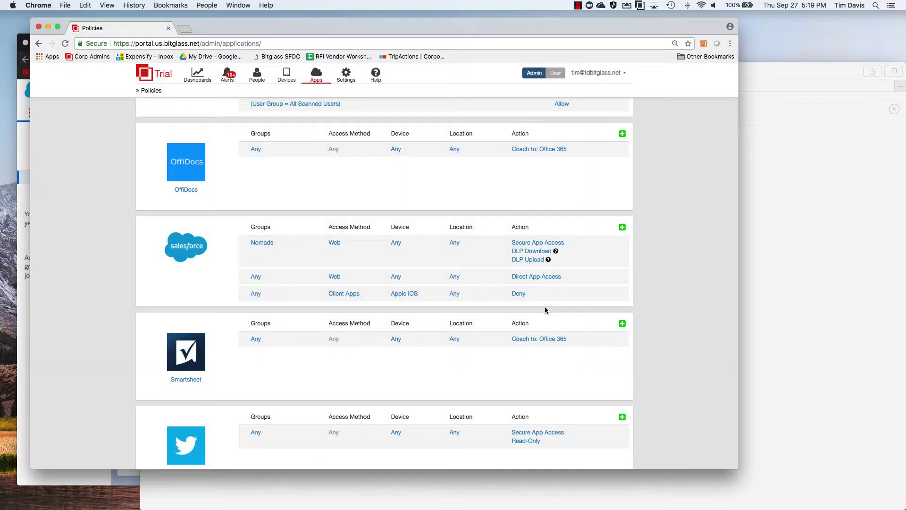
scroll(217, 356, "up", 1)
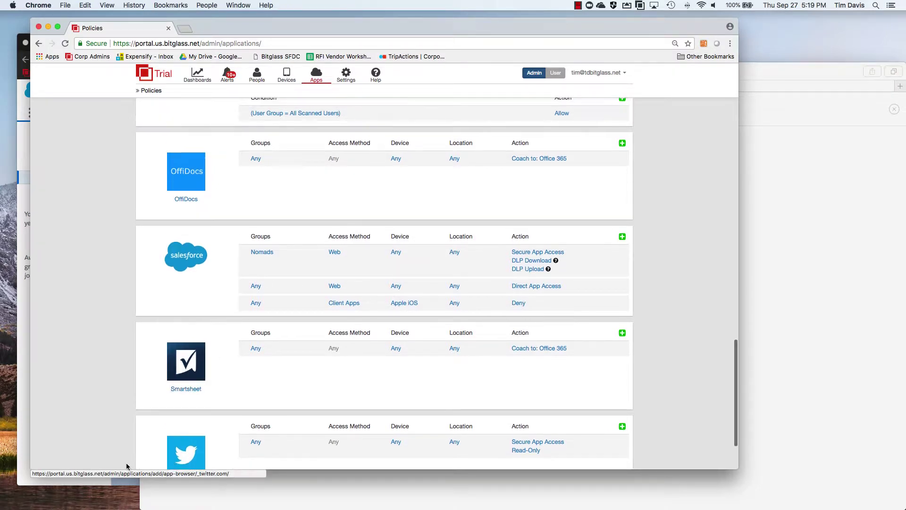
left_click(93, 482)
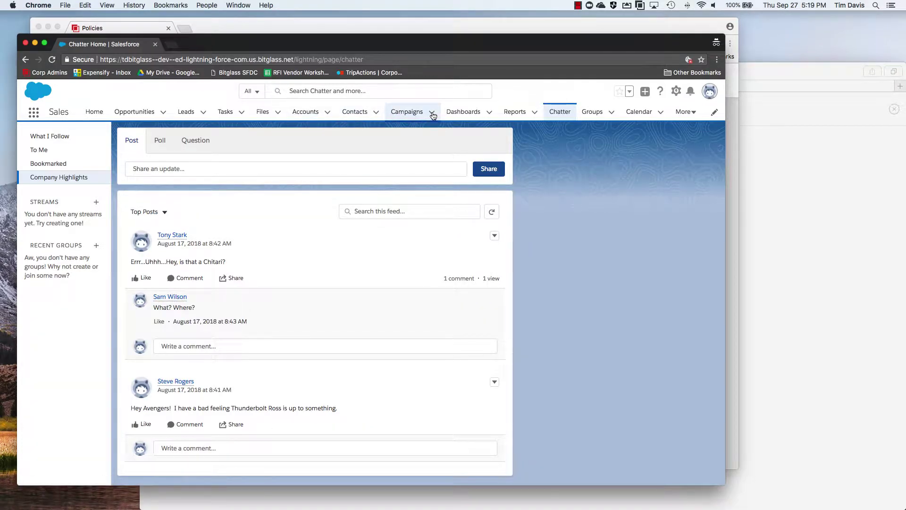
- Download the Cyber Security Pattern Match file from Salesforce Files
left_click(263, 116)
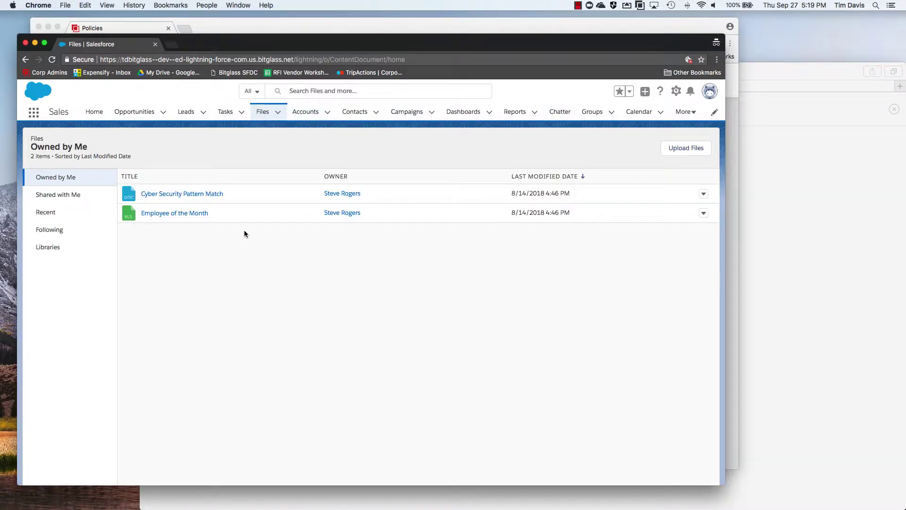
left_click(195, 195)
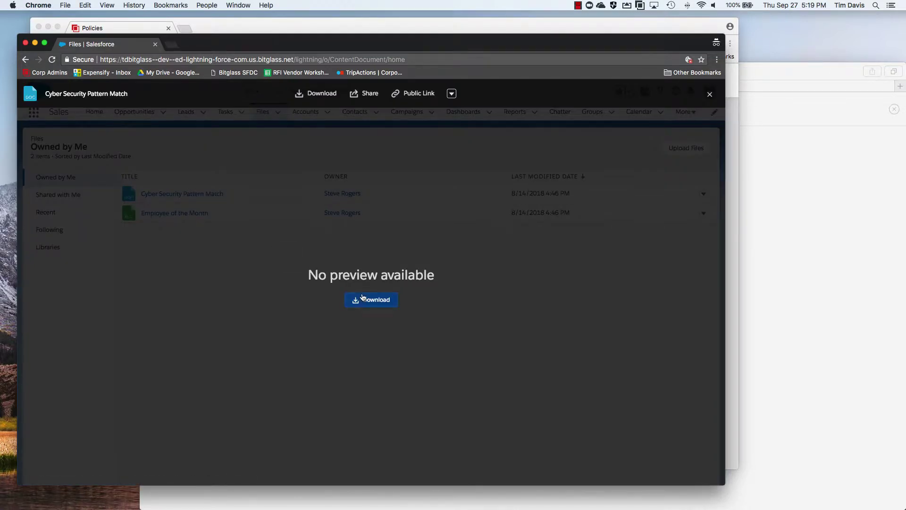
left_click(368, 301)
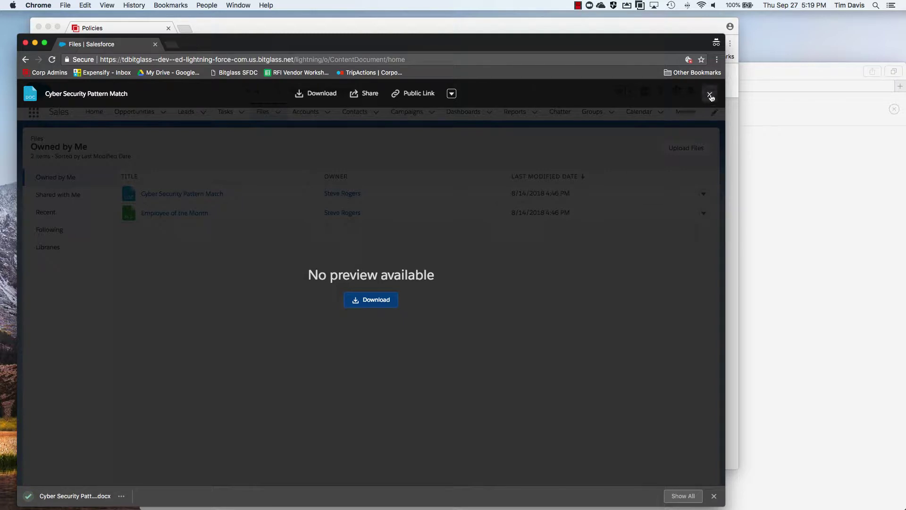
left_click(710, 94)
- Open the downloaded .docx in Word, see the policy-block notice, and return to Bitglass policies
left_click(88, 496)
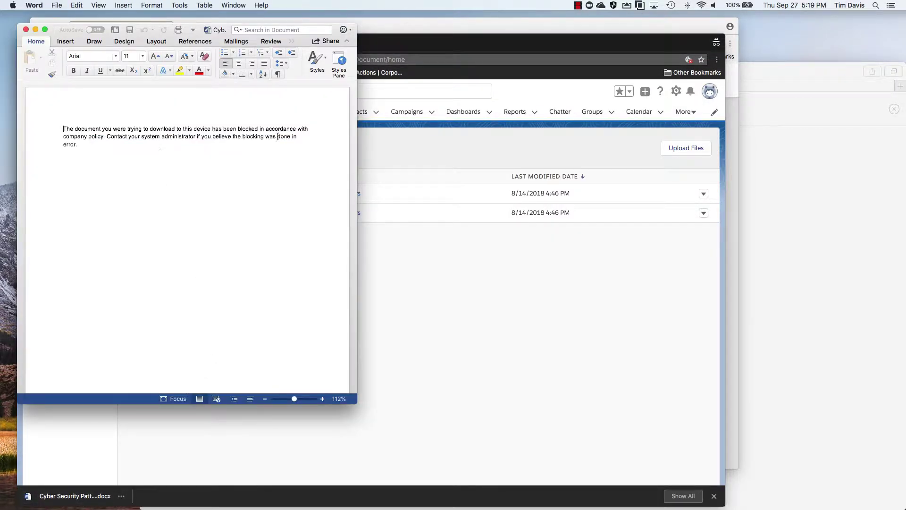
left_click(26, 31)
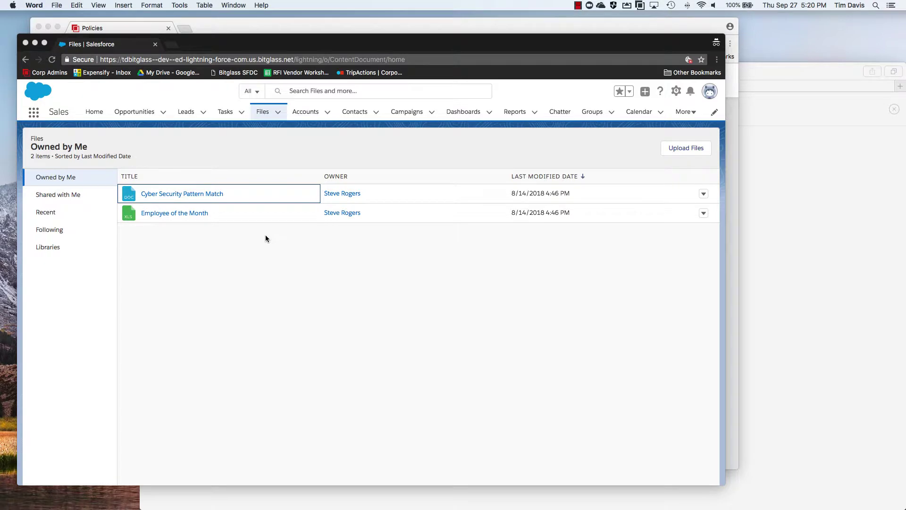
left_click(281, 31)
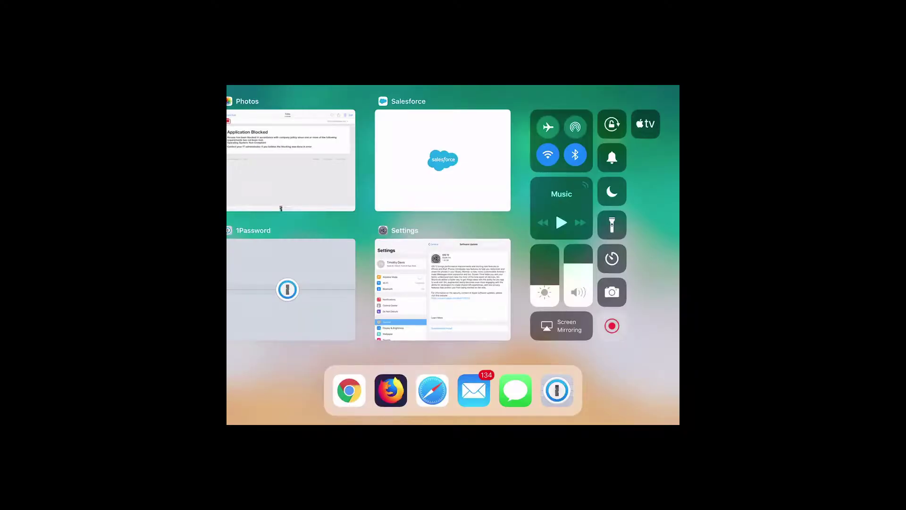
- Log in to the Salesforce app on the custom domain with the user's e-mail and pasted password
left_click(443, 160)
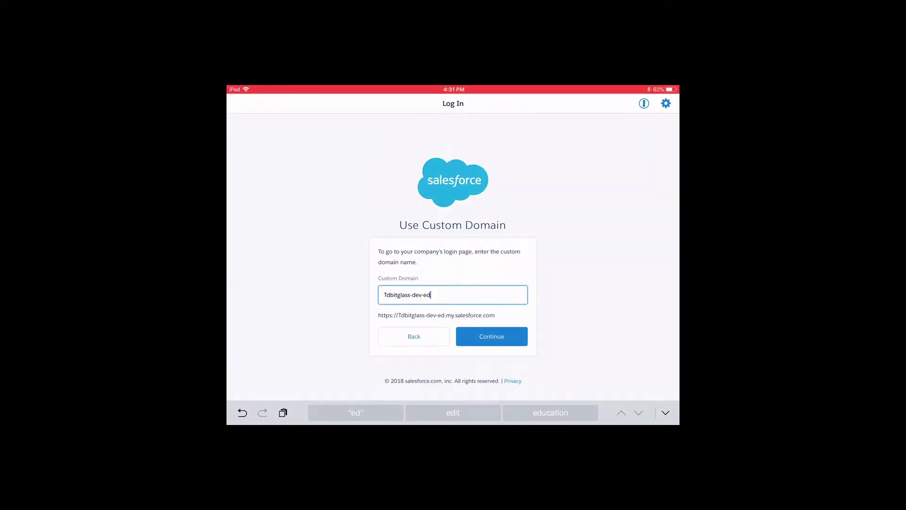
left_click(491, 336)
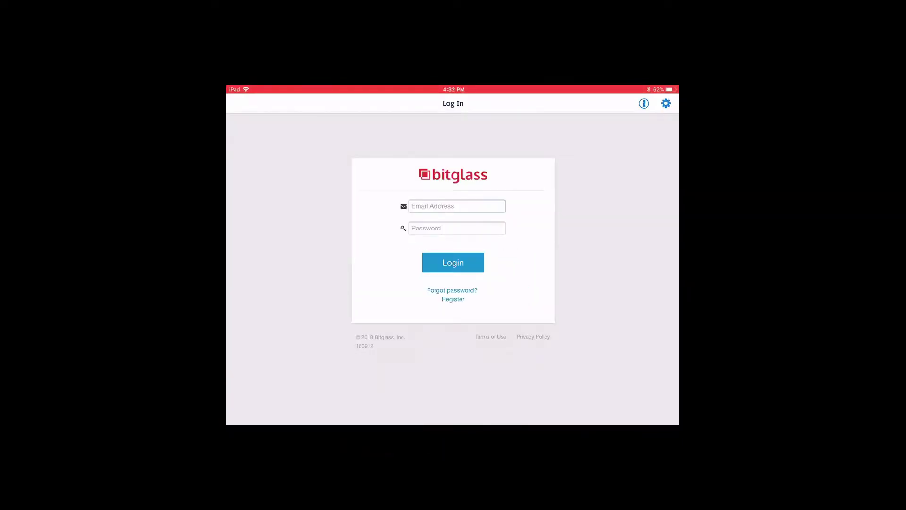
left_click(457, 205)
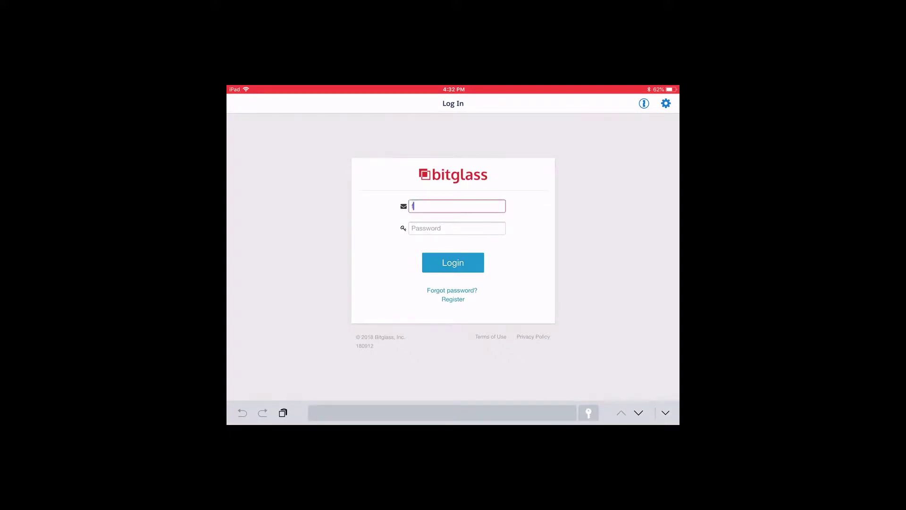
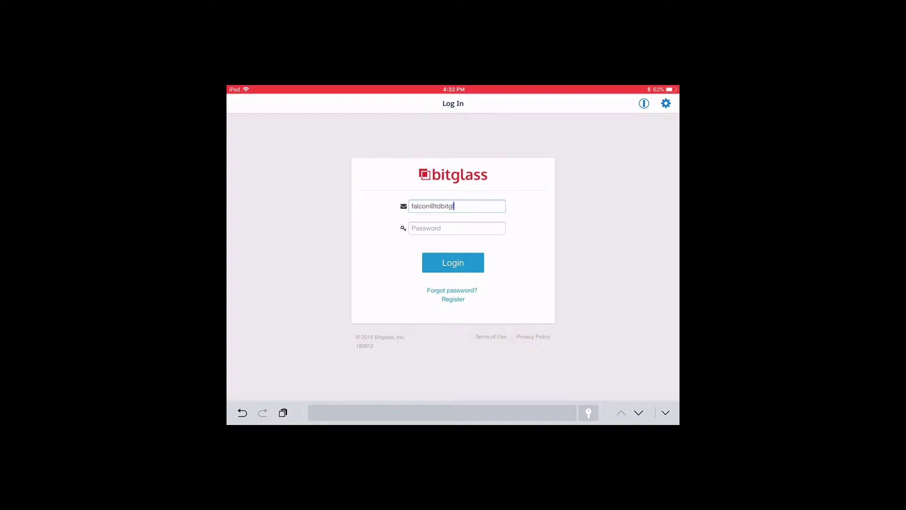
left_click(425, 228)
left_click(412, 228)
left_click(412, 208)
left_click(454, 262)
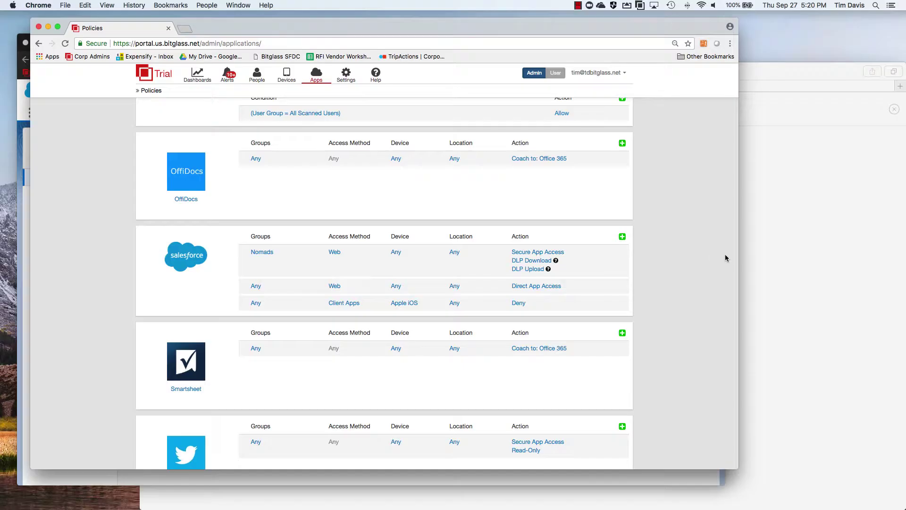
- Launch the SFDC Demo favourite from Bookmarks > Favorites in a new Safari private window
key("super+shift+n")
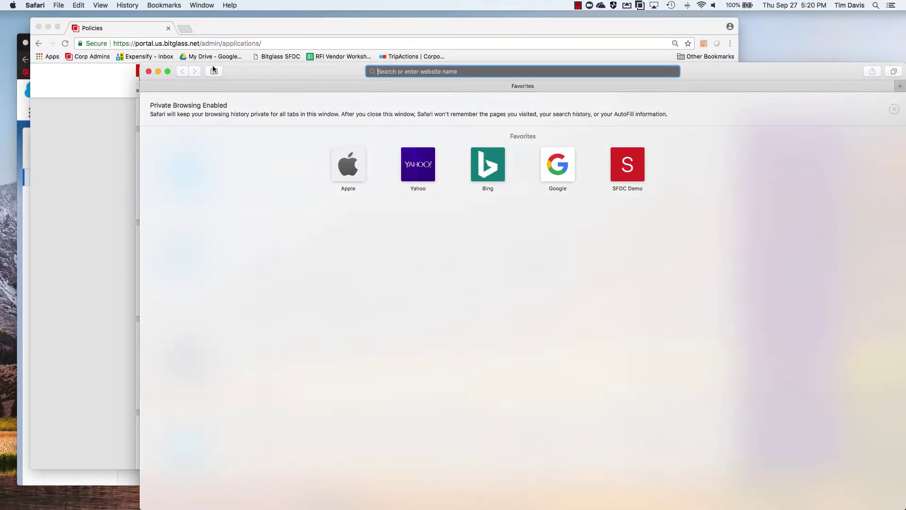
left_click(153, 5)
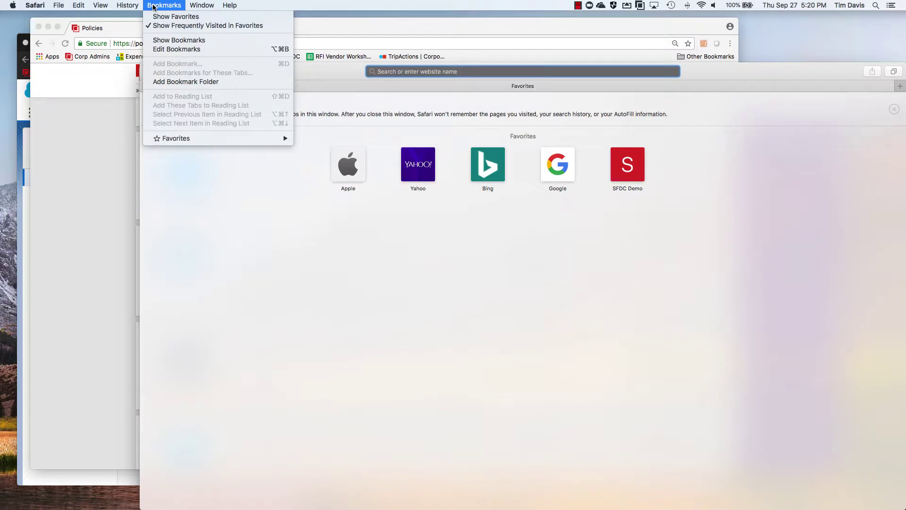
mouse_move(208, 139)
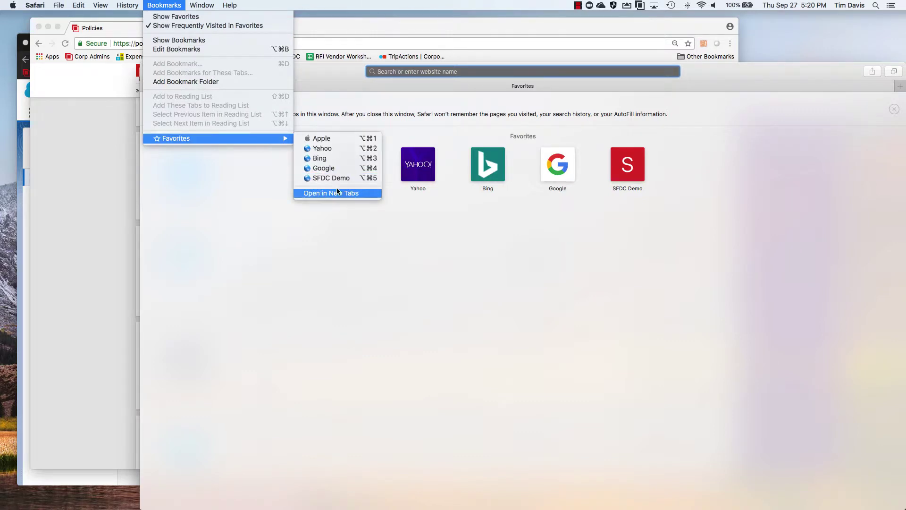
left_click(341, 178)
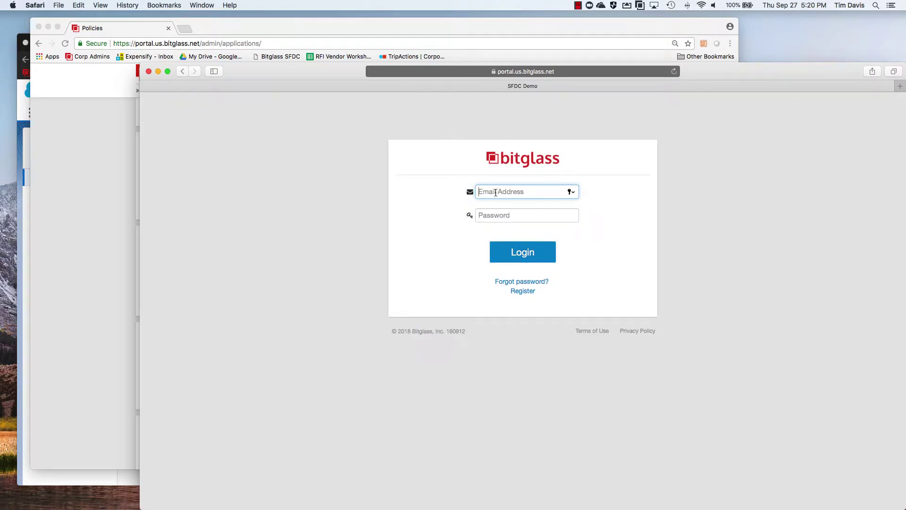
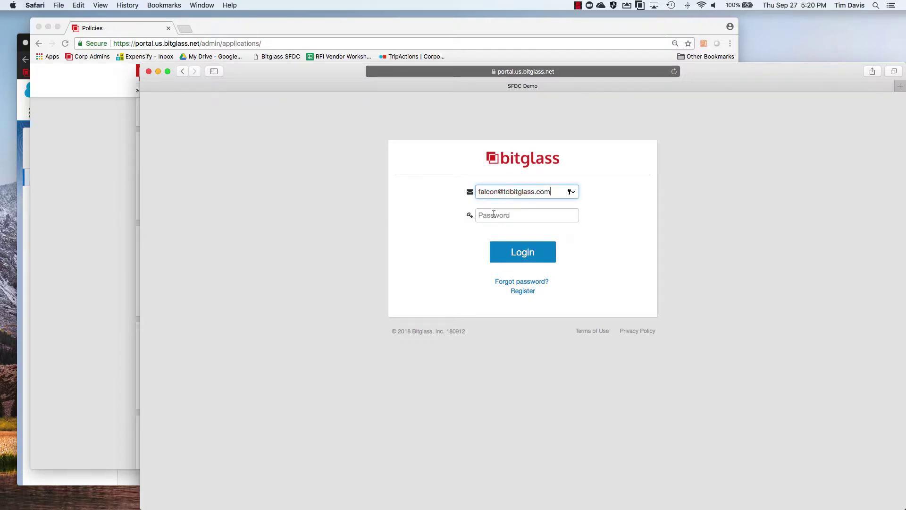
- Enter the demo user's e-mail address, paste the password, and log in
left_click(493, 215)
key("super+v")
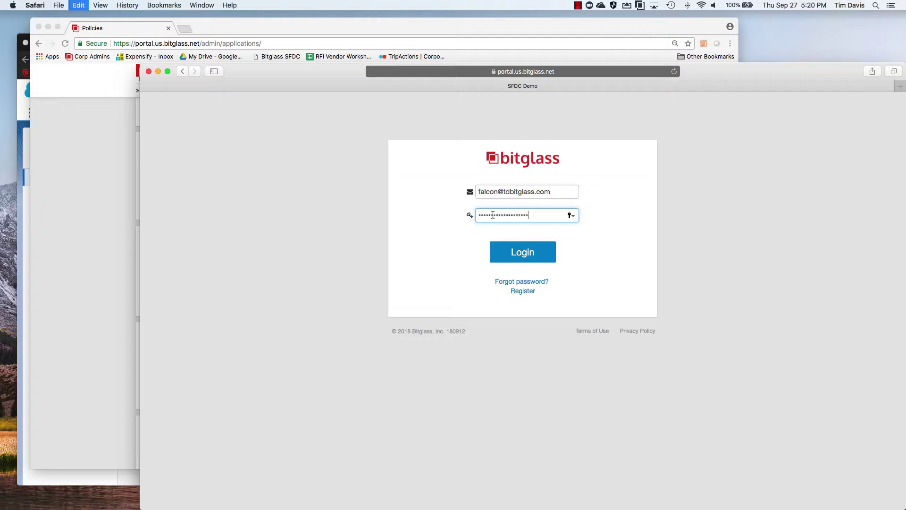
left_click(524, 252)
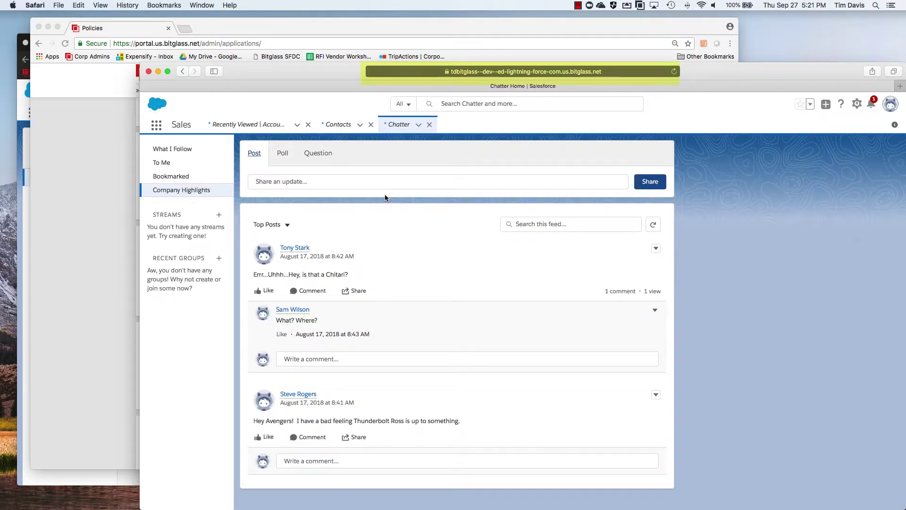
- Show the All Contacts list view on the Contacts tab
left_click(336, 124)
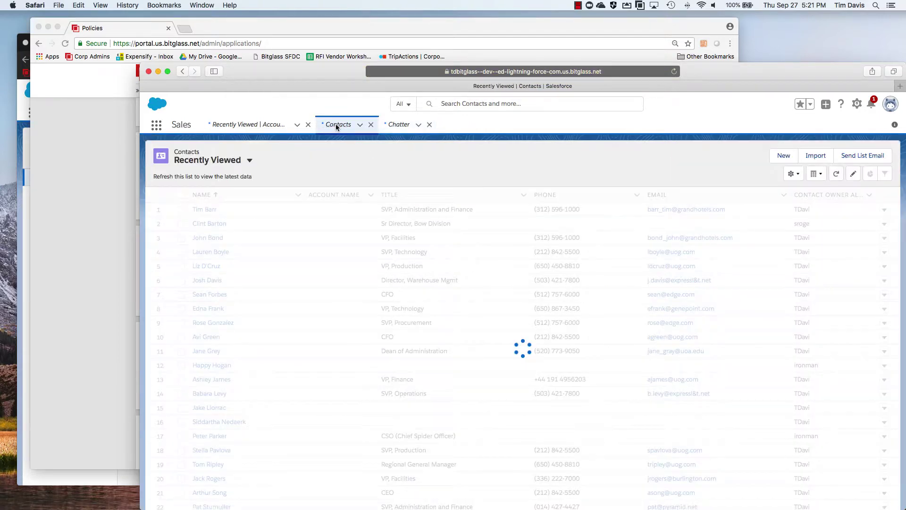
left_click(236, 162)
left_click(214, 193)
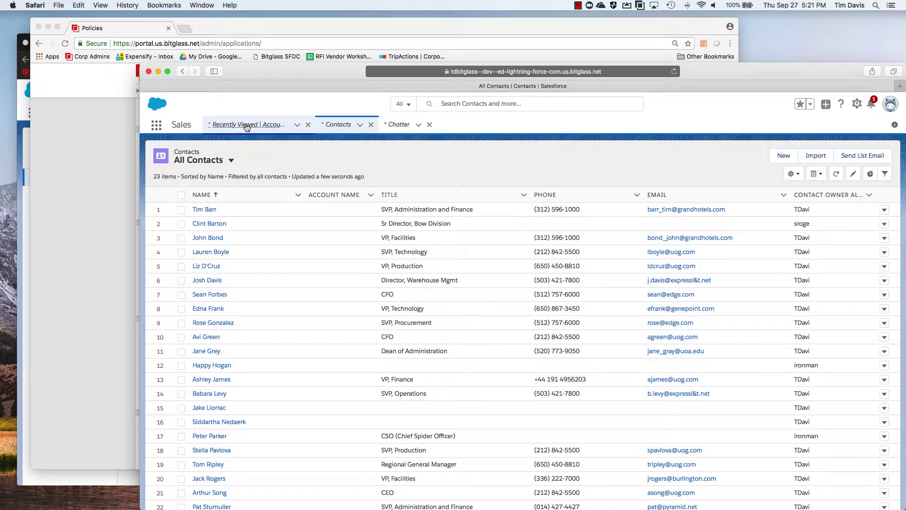
- Show the All Accounts list view on the Accounts tab, then return to the Bitglass policies page
left_click(246, 125)
left_click(220, 161)
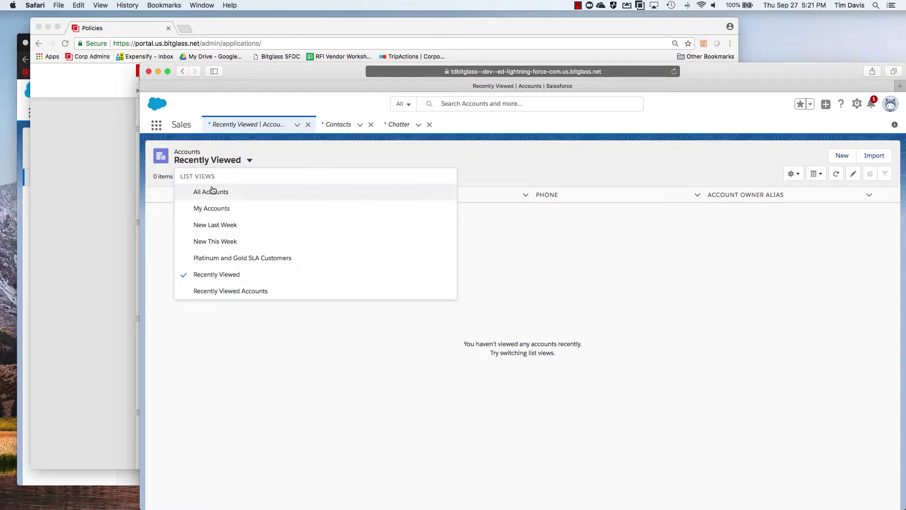
left_click(211, 189)
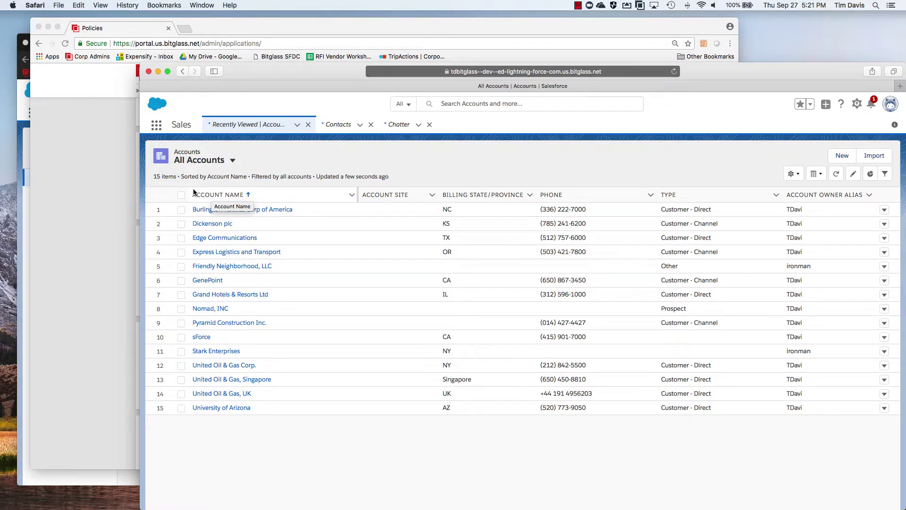
left_click(107, 217)
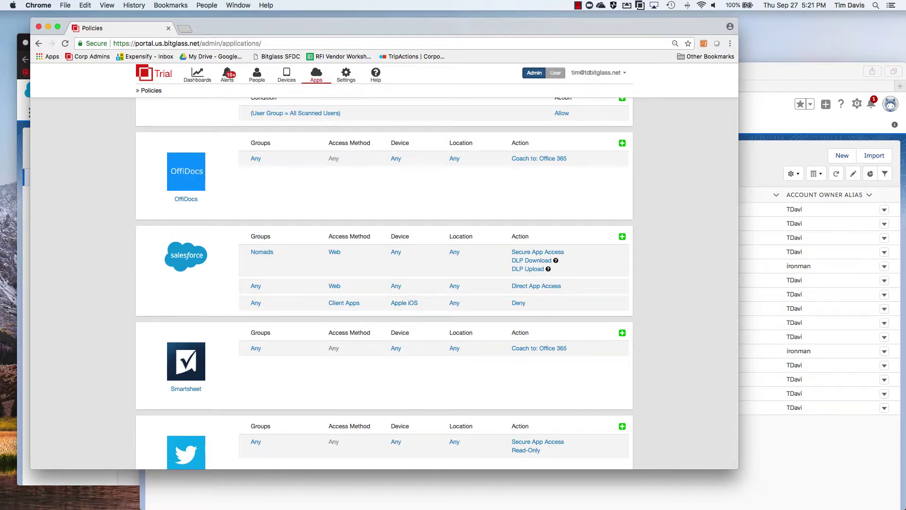
- Log in as a second user via SFDC Demo in a Firefox private window and open Accounts
key("super+Tab")
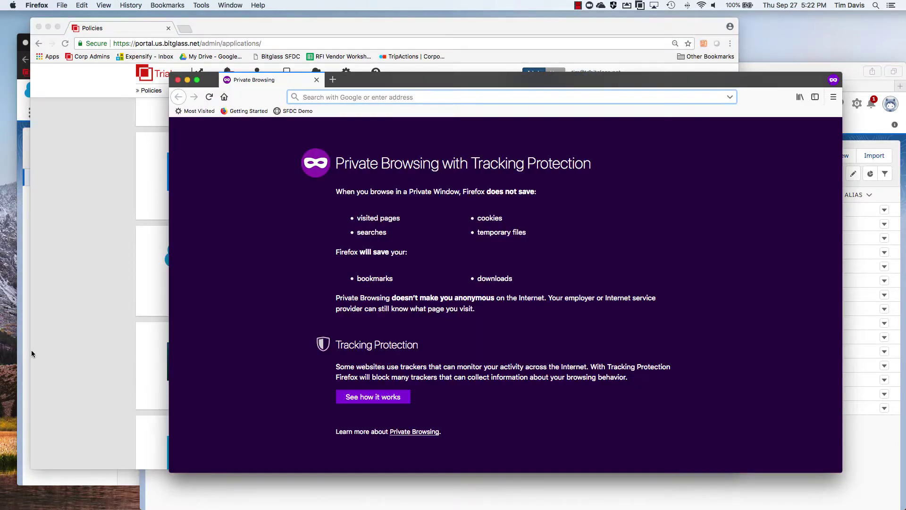
left_click(302, 113)
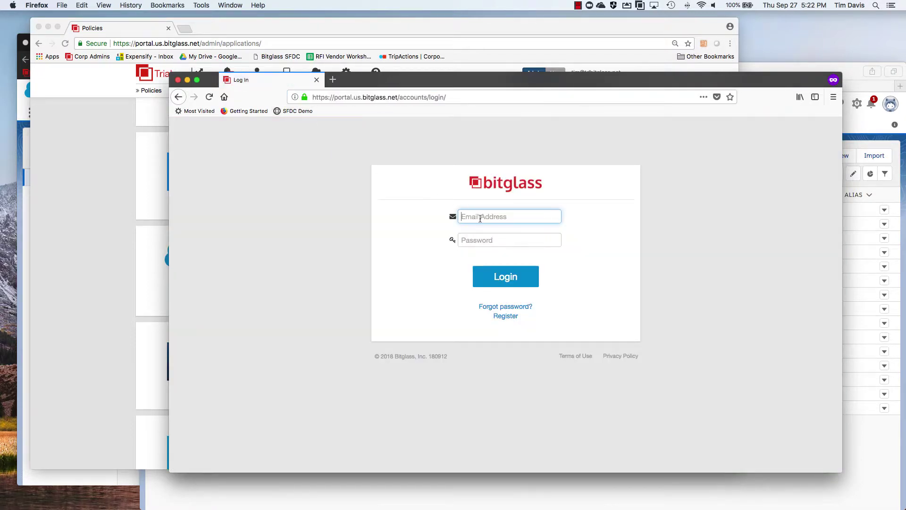
left_click(480, 219)
left_click(478, 240)
key("super+v")
left_click(509, 278)
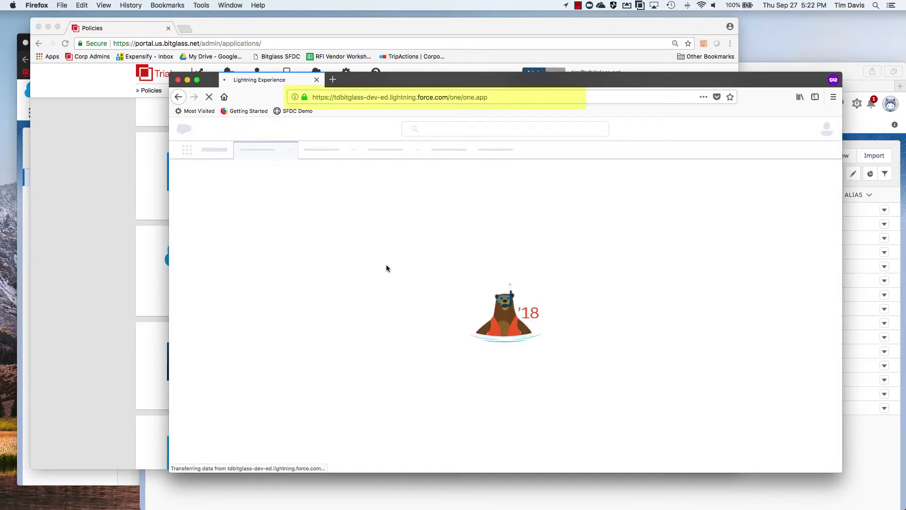
left_click(186, 150)
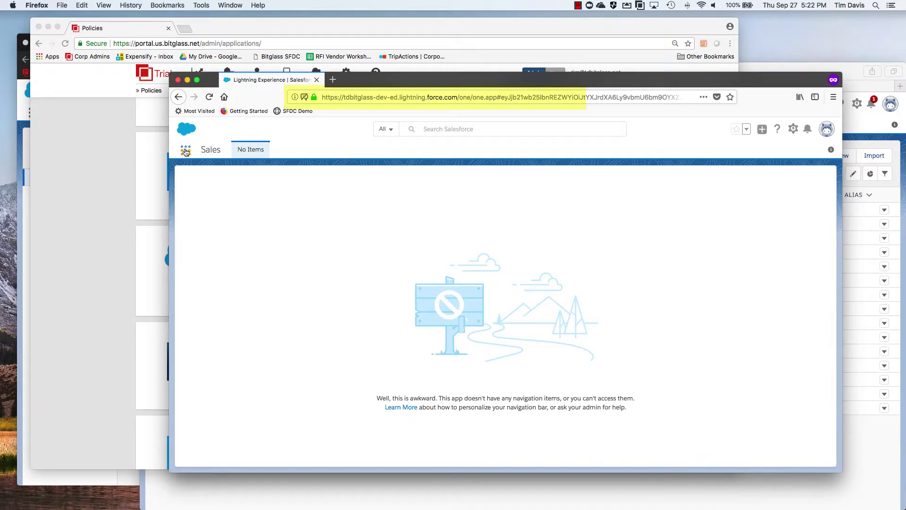
left_click(238, 248)
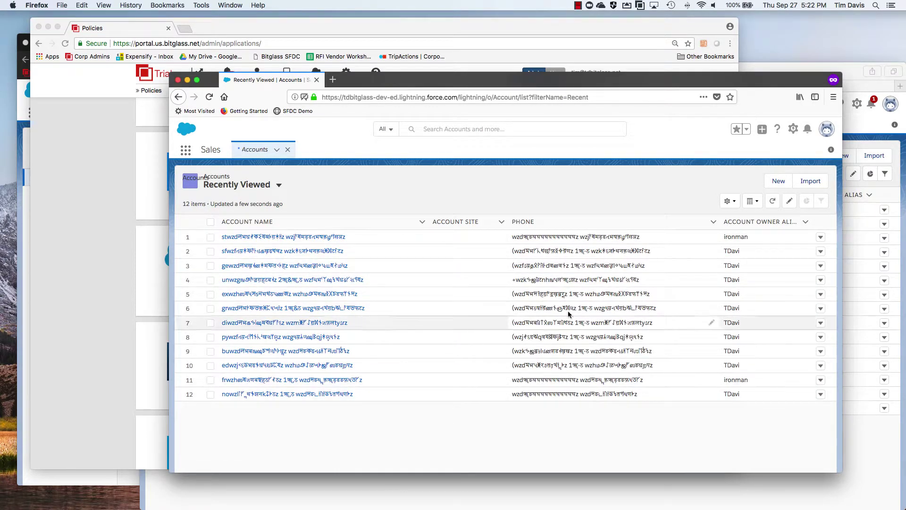
- Open Contacts, then Chatter via the App Launcher, and scroll the feed to the scrambled post
left_click(185, 152)
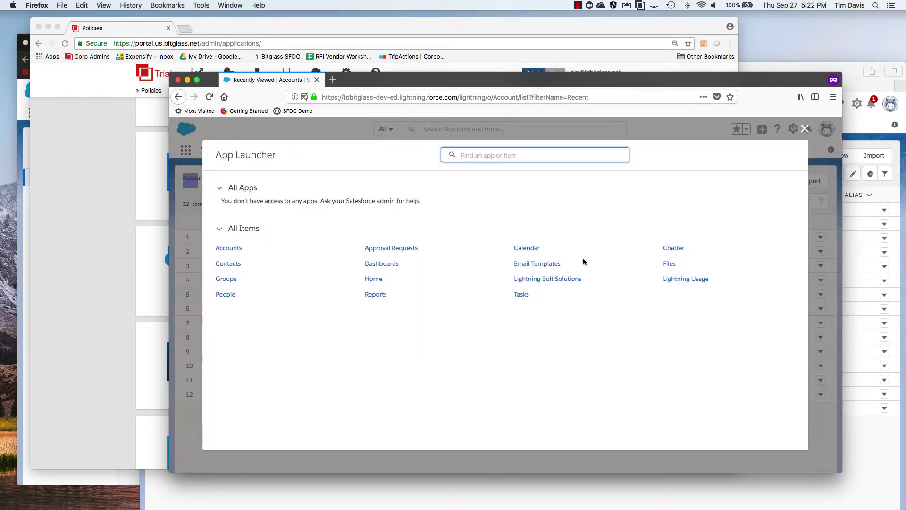
left_click(222, 263)
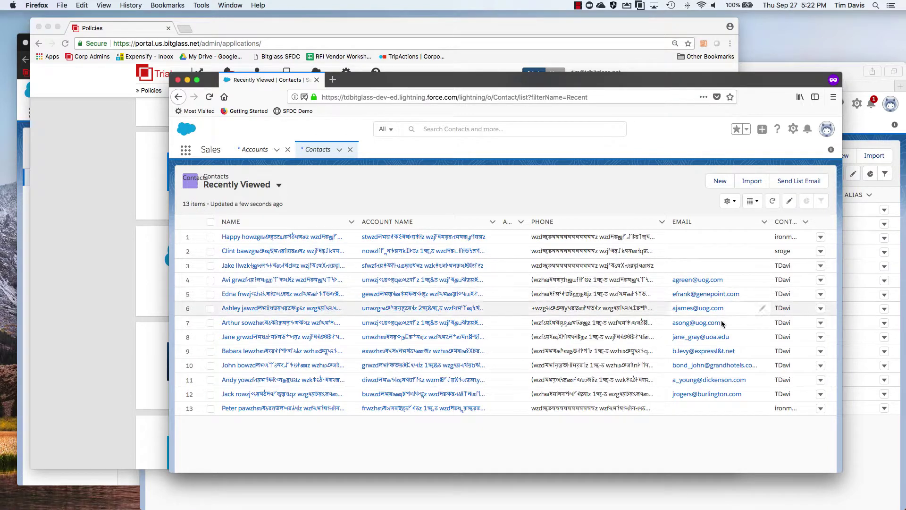
left_click(185, 152)
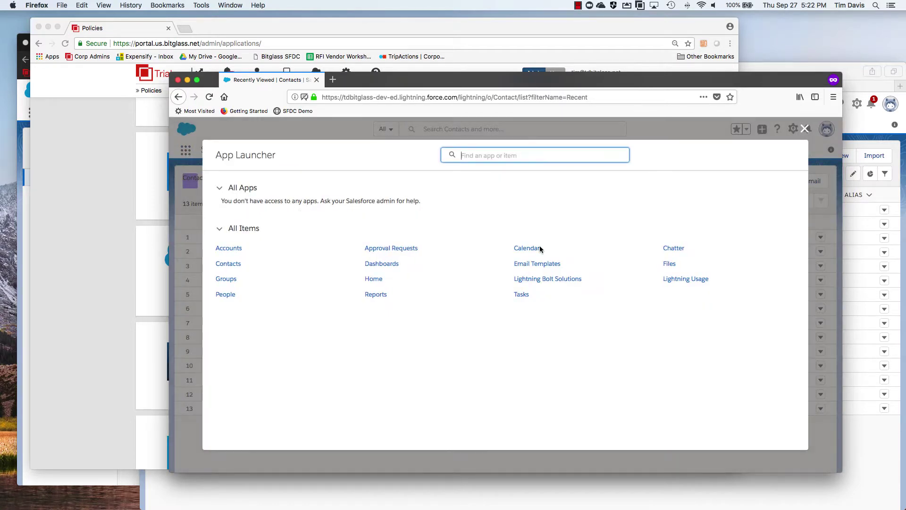
left_click(674, 248)
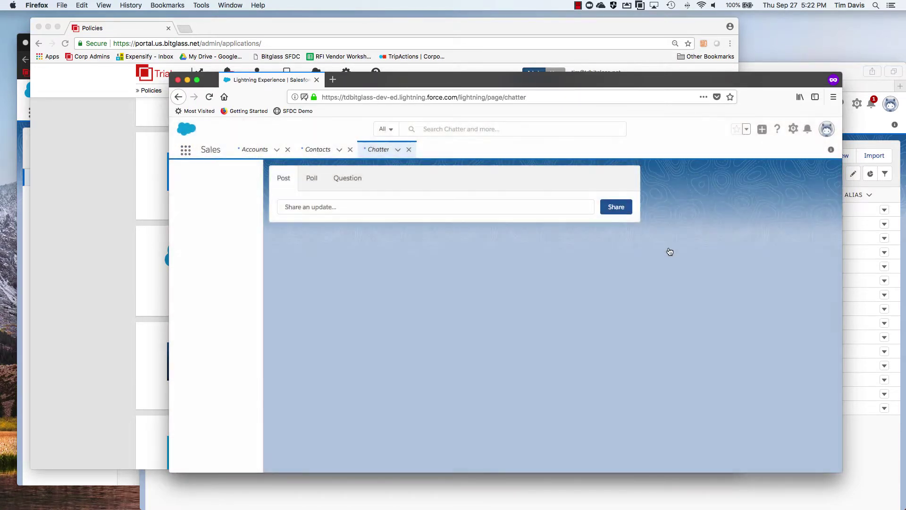
scroll(491, 317, "down", 3)
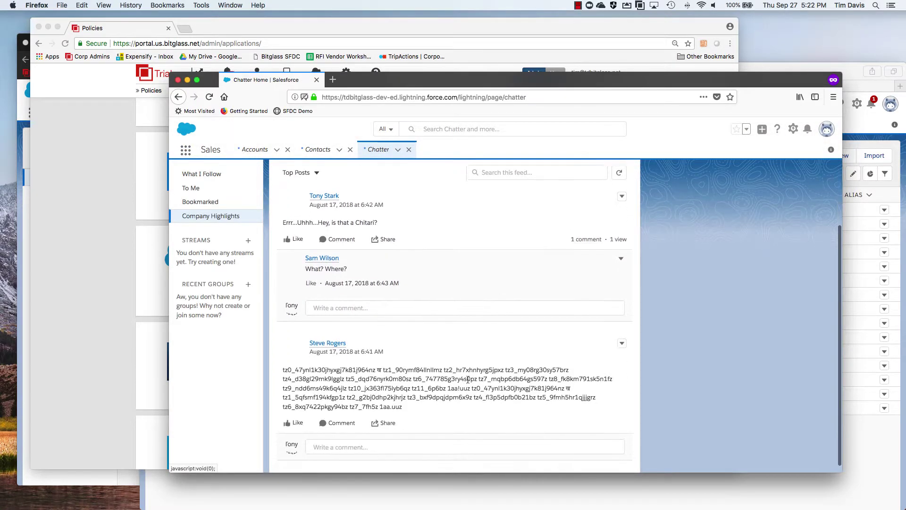
scroll(465, 382, "up", 3)
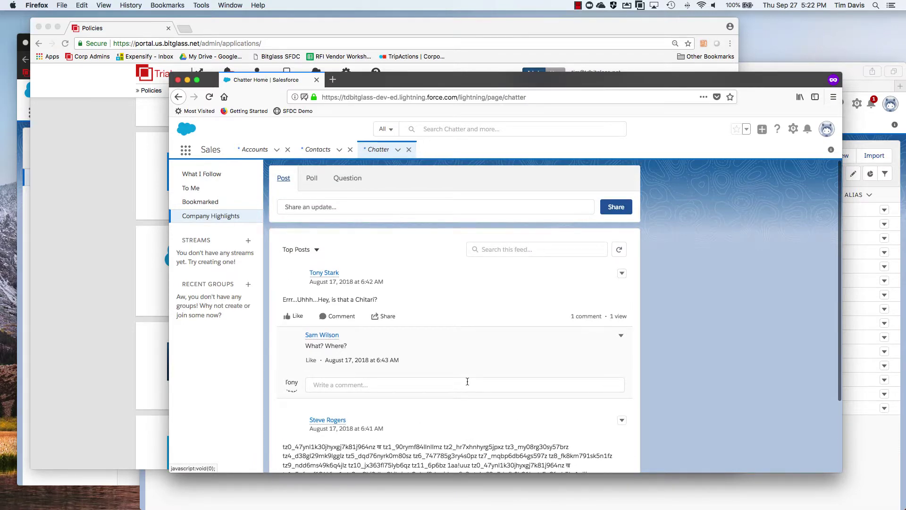
- Share a Chatter update from Chrome asking for 'other hero', then bring Safari's All Accounts list forward
left_click(99, 479)
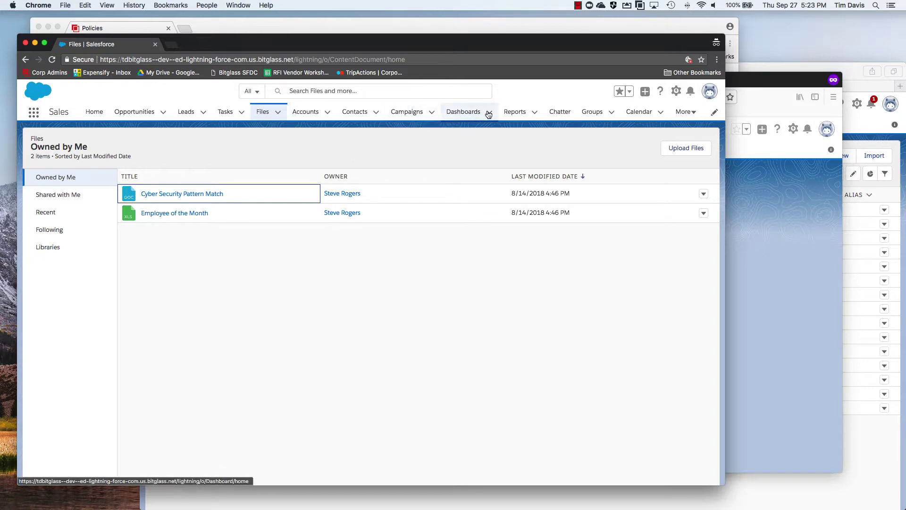
left_click(565, 112)
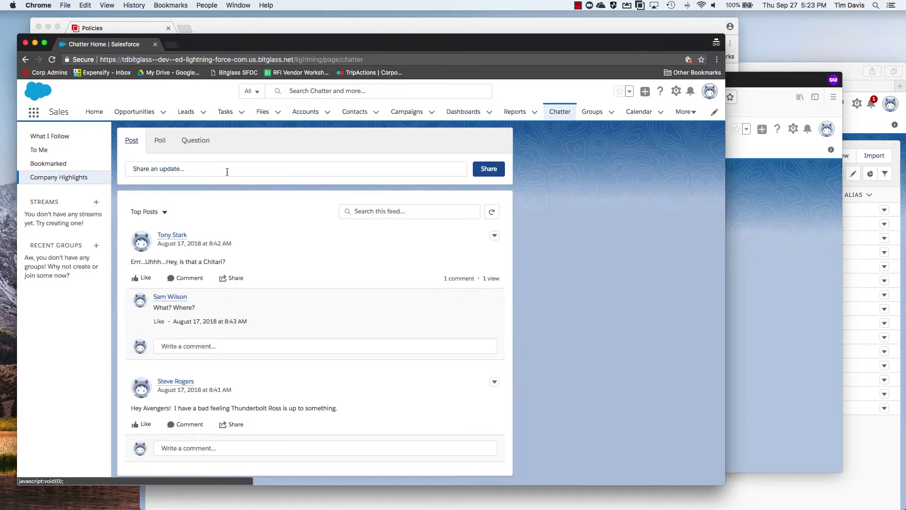
left_click(208, 173)
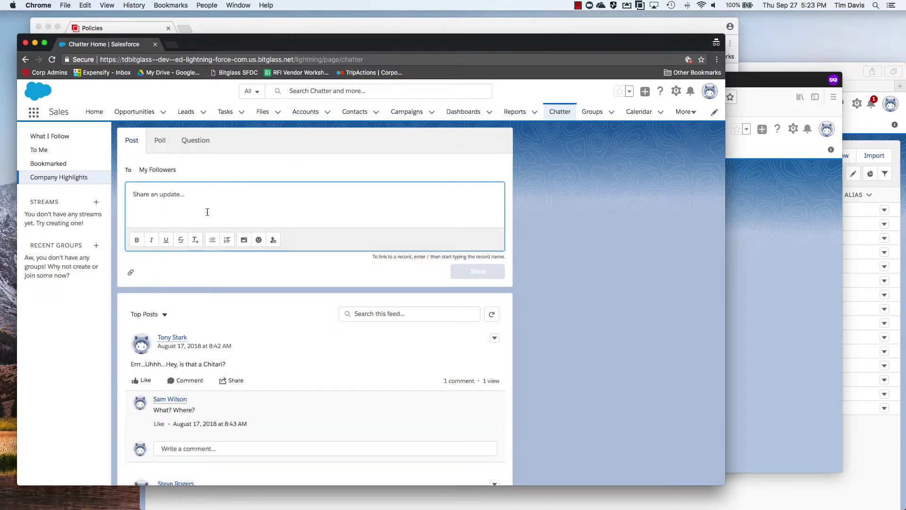
type("Hey Sam, we need a")
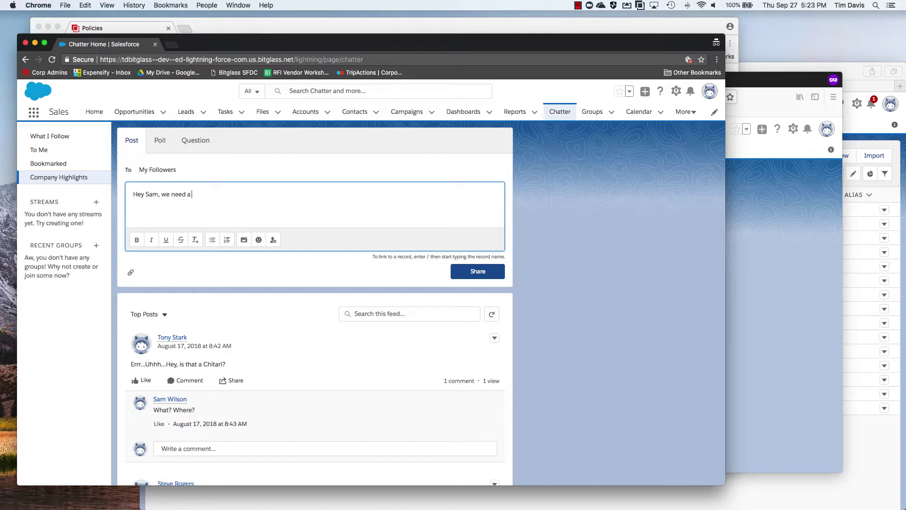
type("other hero.  Any ideas?")
left_click(476, 272)
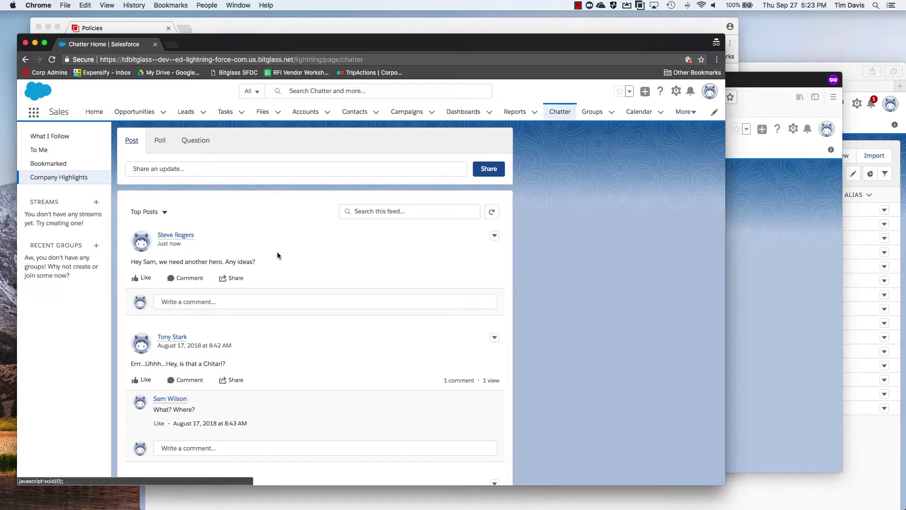
left_click(869, 431)
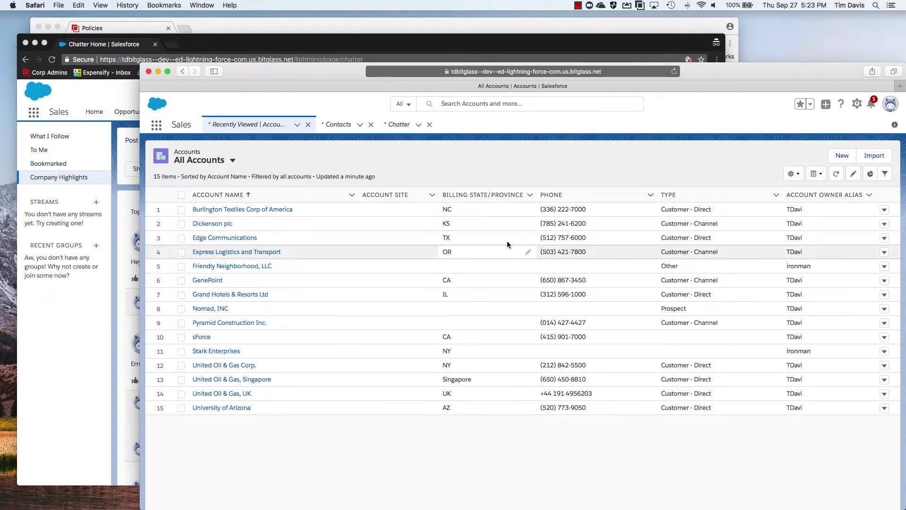
- Check the hero post: readable in Safari's Chatter feed, scrambled in Firefox's reloaded feed
left_click(405, 127)
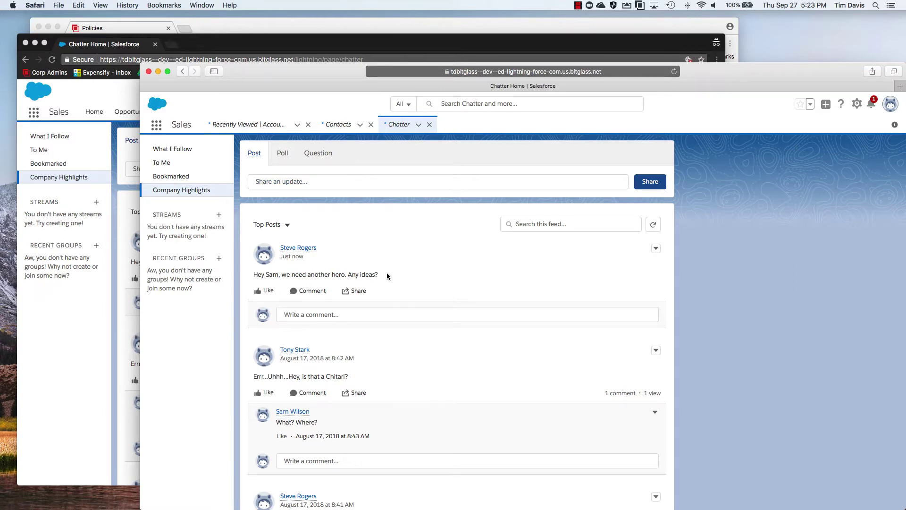
left_click_drag(741, 89, 778, 91)
key("super+Tab")
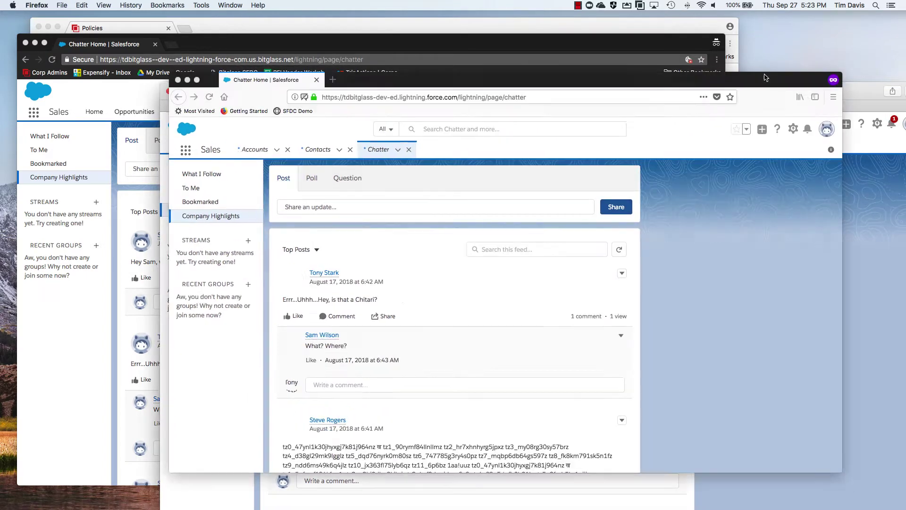
left_click(378, 150)
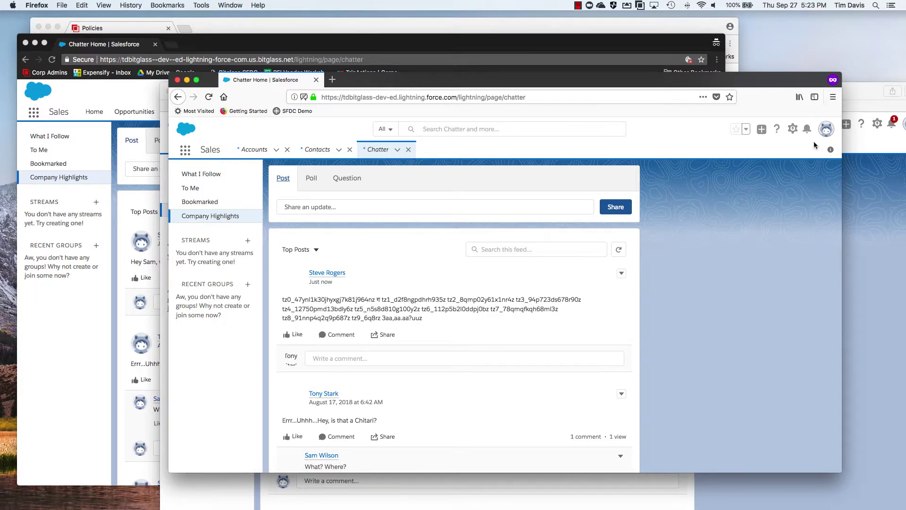
left_click(853, 100)
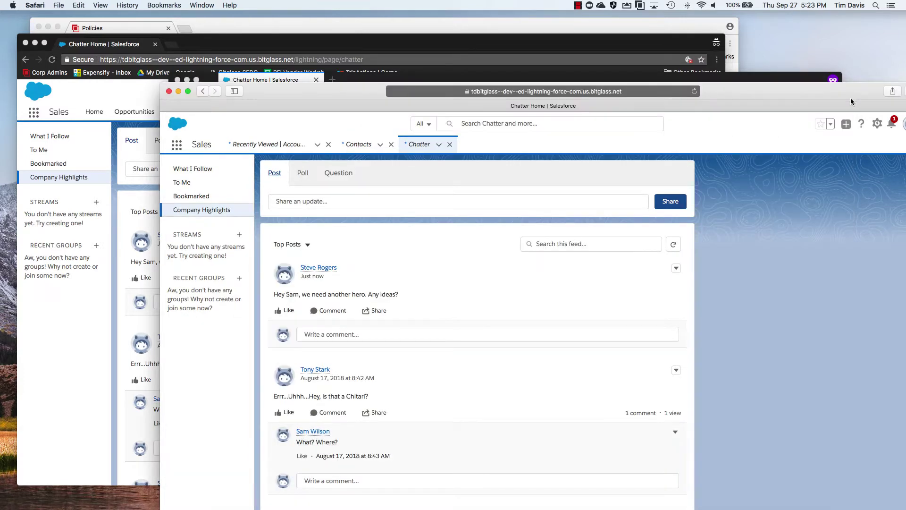
- Reply 'I know a guy...' to the new Chatter post
left_click(354, 335)
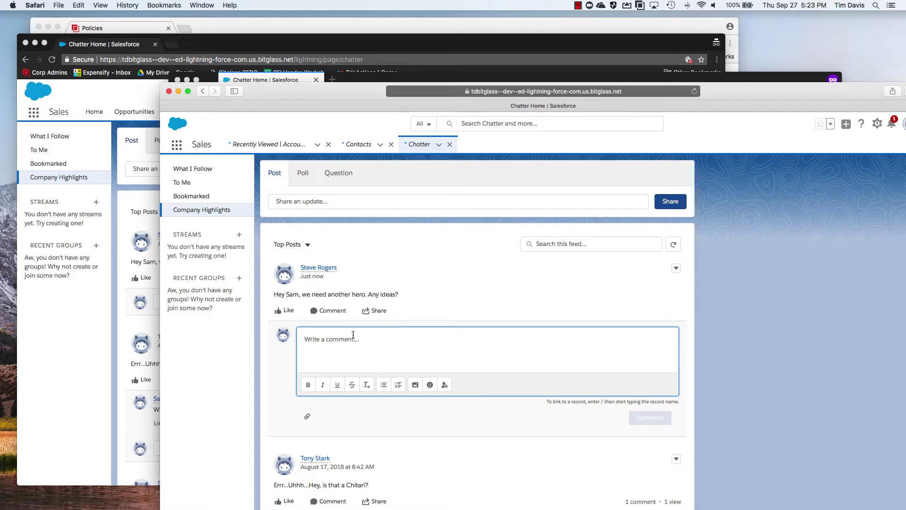
type("I know a guy")
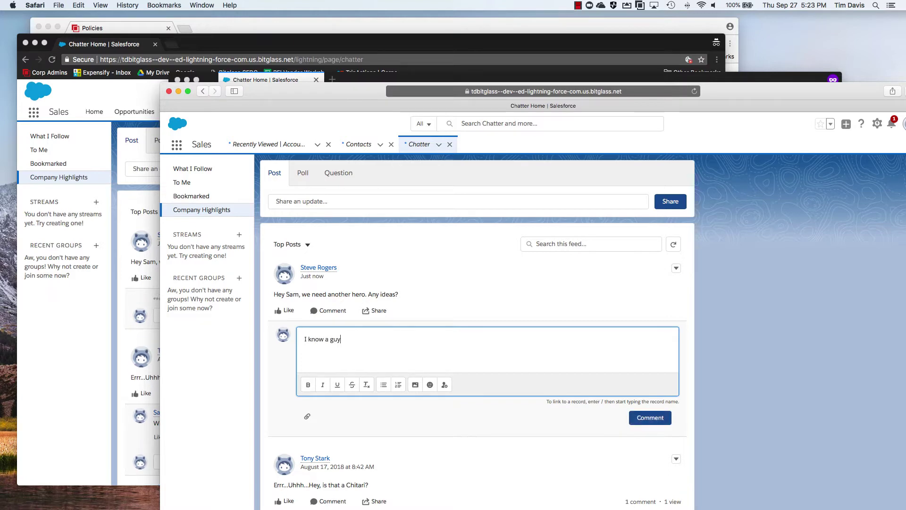
type("...")
left_click(650, 419)
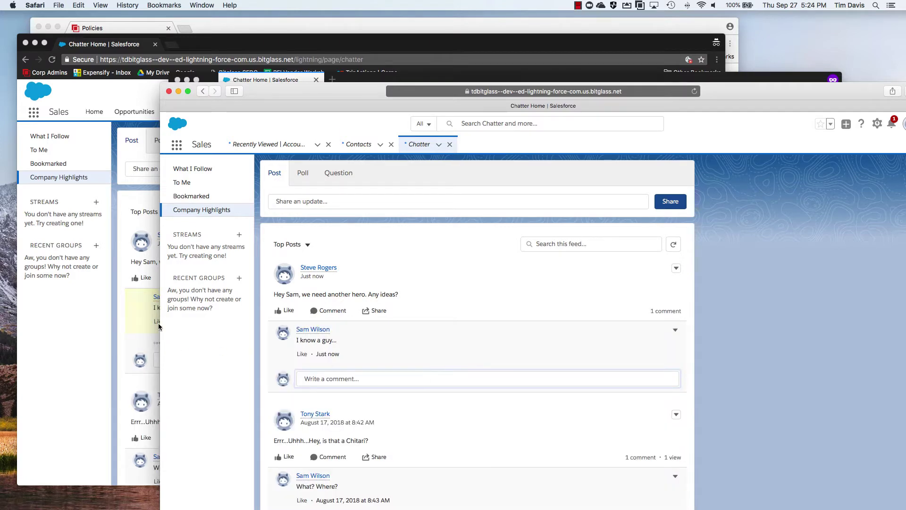
- Confirm Firefox's reloaded Chatter feed shows the reply encrypted, then open the Bitglass Alerts page
left_click(140, 316)
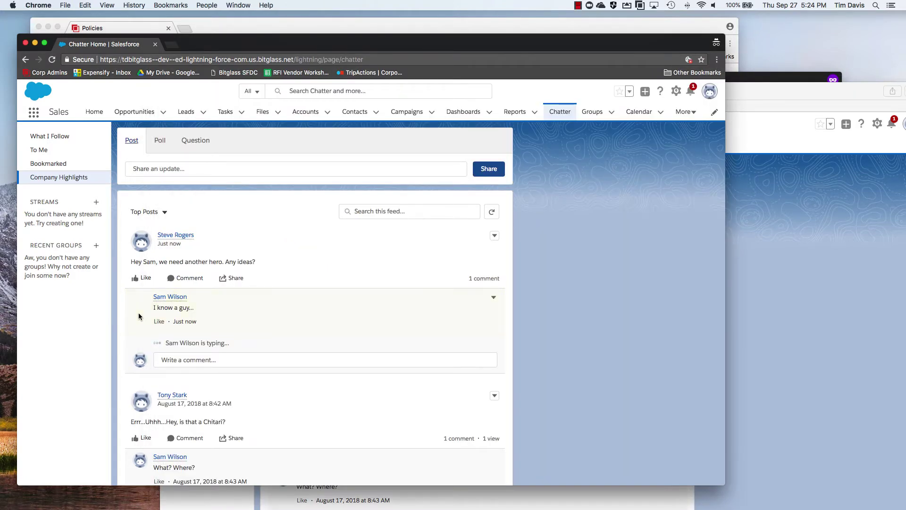
left_click(732, 81)
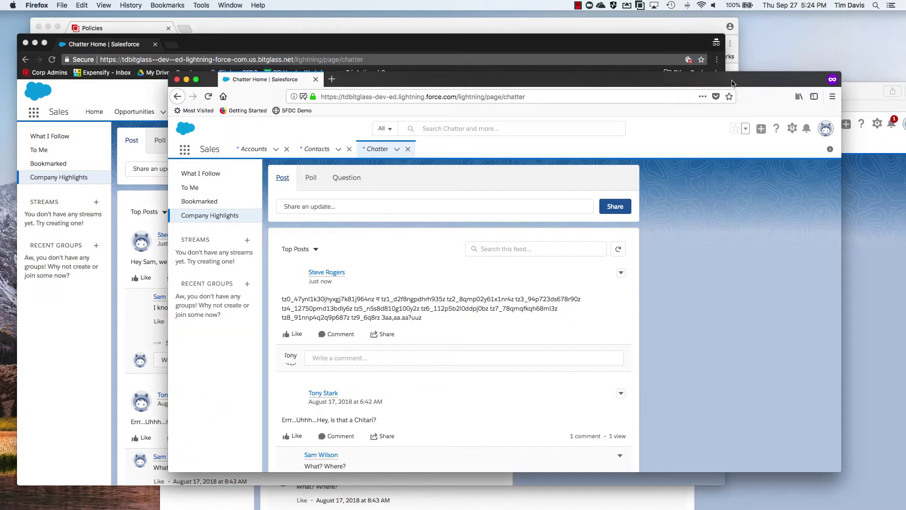
left_click(377, 157)
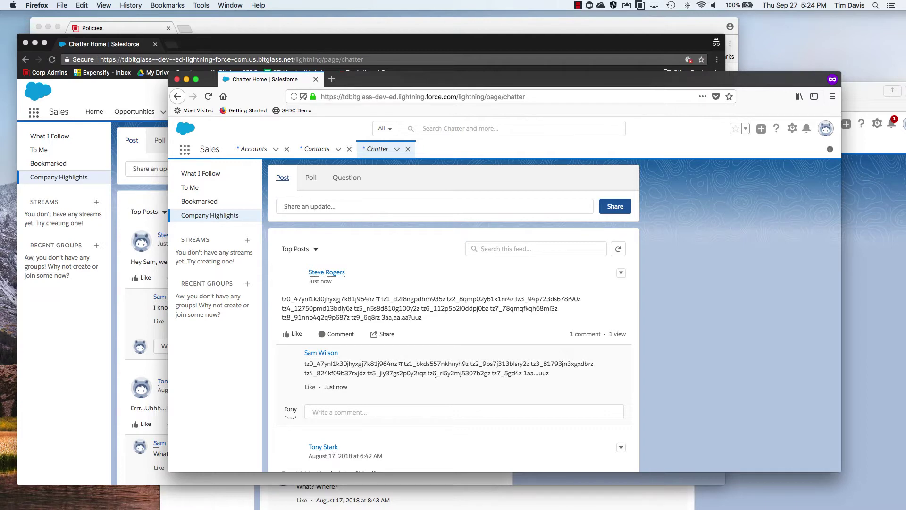
left_click(283, 32)
left_click(227, 76)
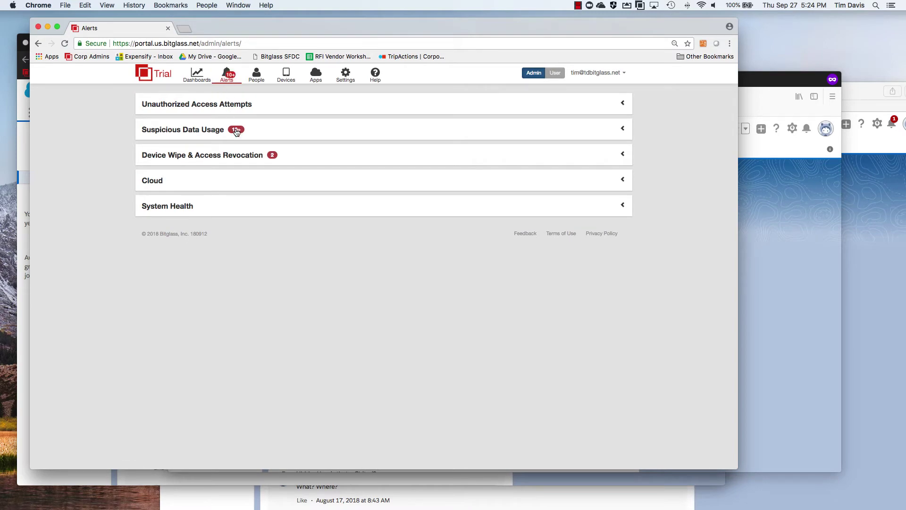
- Open Event Details for the newest Suspicious Data Usage alert and scroll down to its Event Logs table
left_click(237, 131)
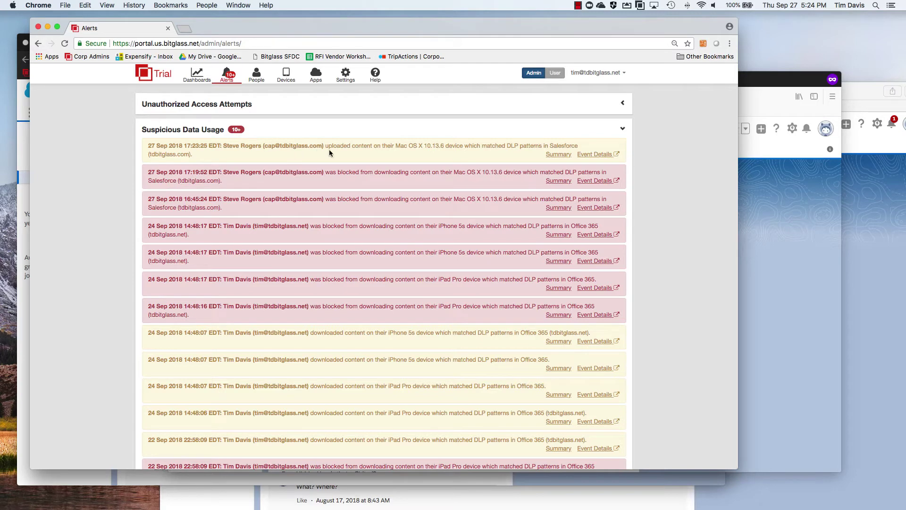
left_click(588, 155)
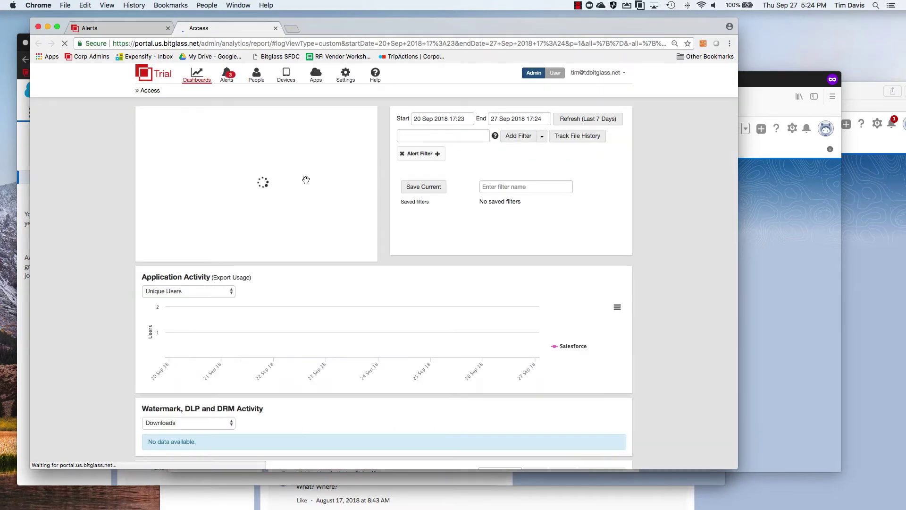
scroll(114, 231, "down", 3)
scroll(115, 232, "down", 1)
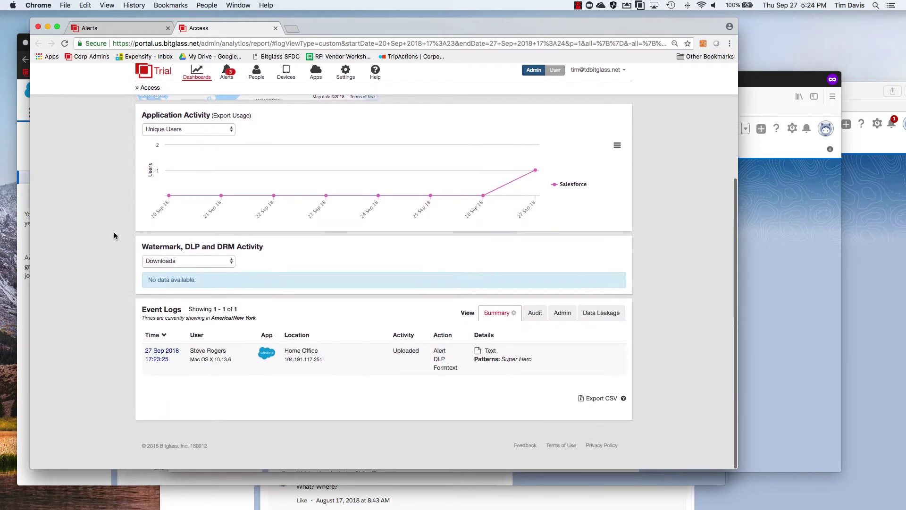
left_click(161, 360)
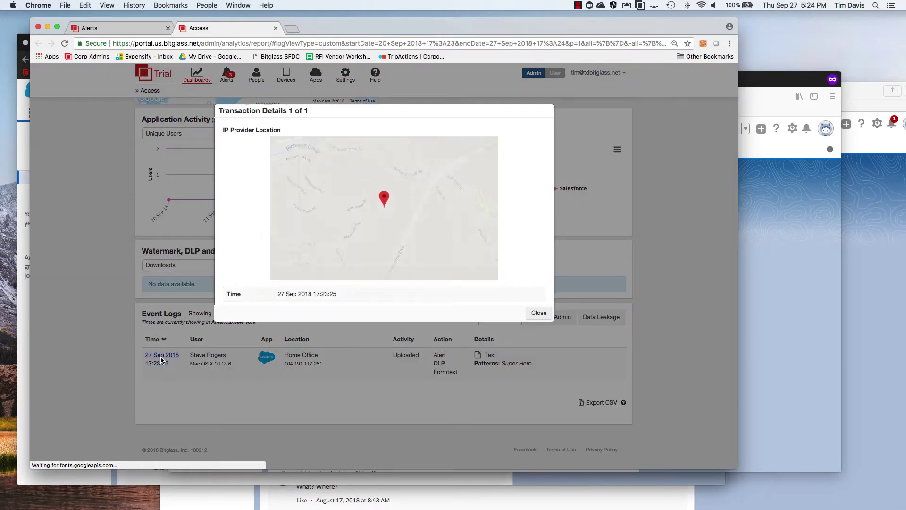
scroll(400, 255, "down", 3)
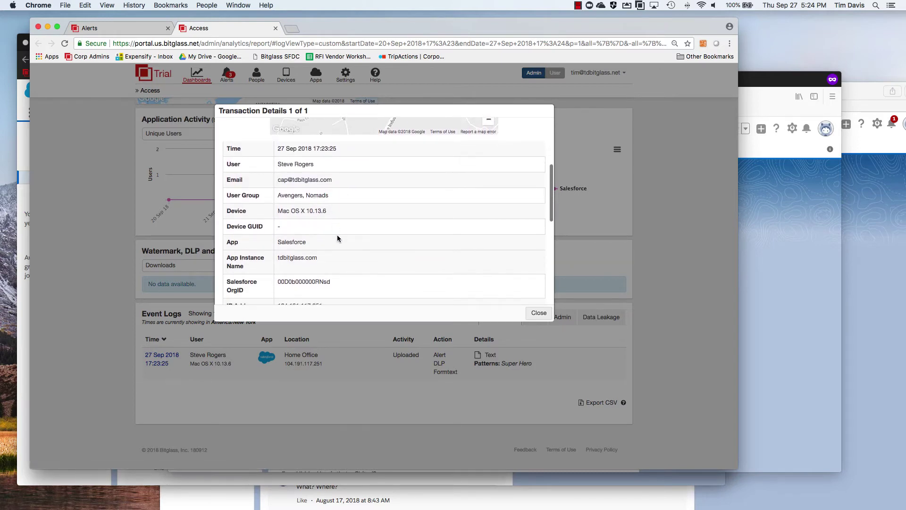
scroll(337, 239, "down", 3)
scroll(337, 239, "down", 3)
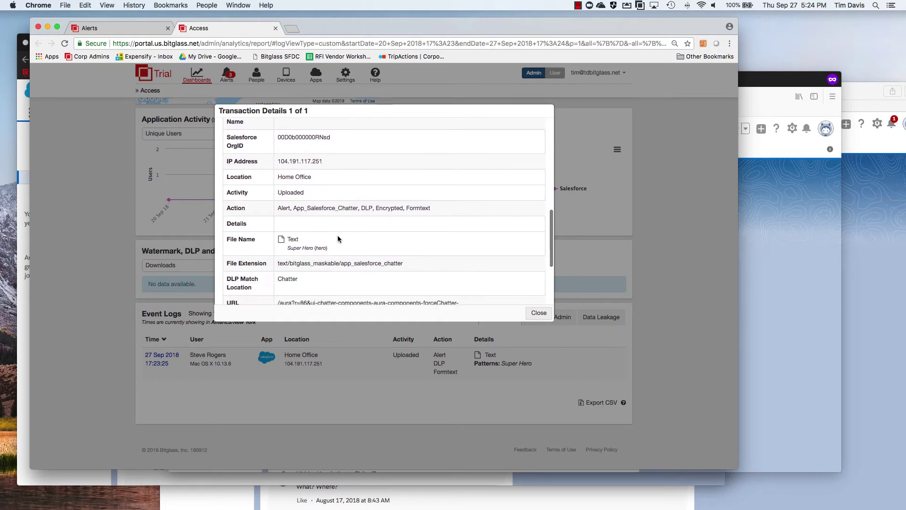
scroll(338, 239, "down", 2)
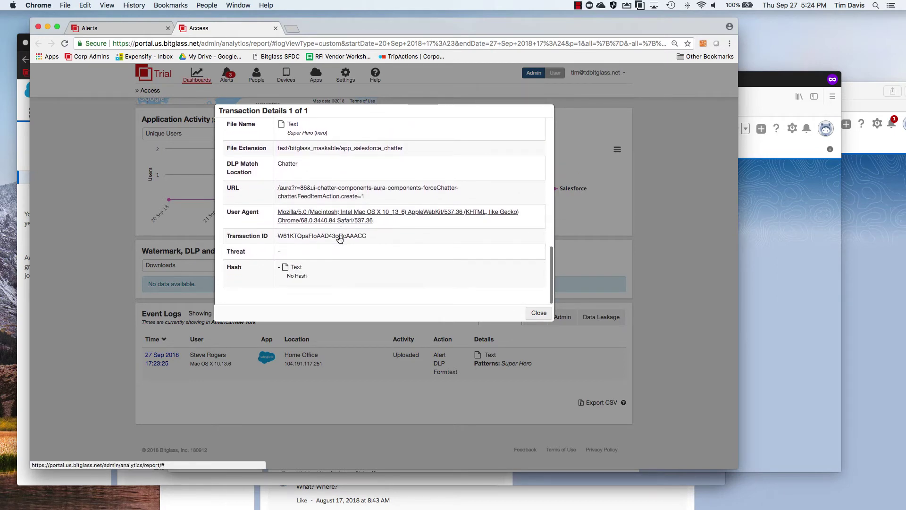
scroll(340, 240, "up", 1)
scroll(340, 240, "up", 7)
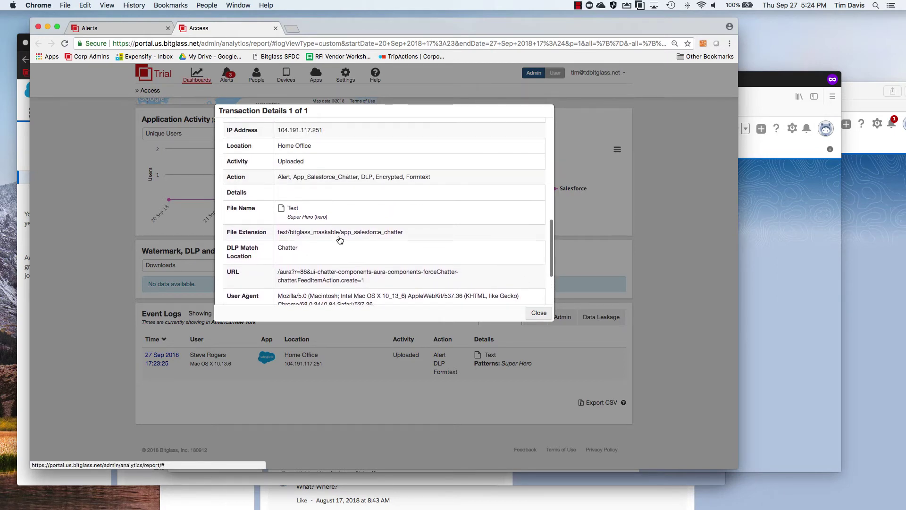
scroll(341, 240, "up", 1)
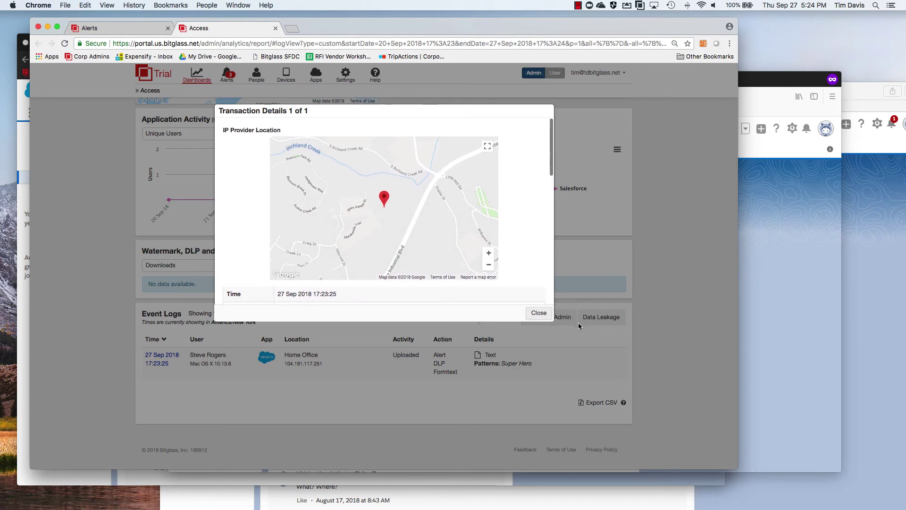
left_click(538, 313)
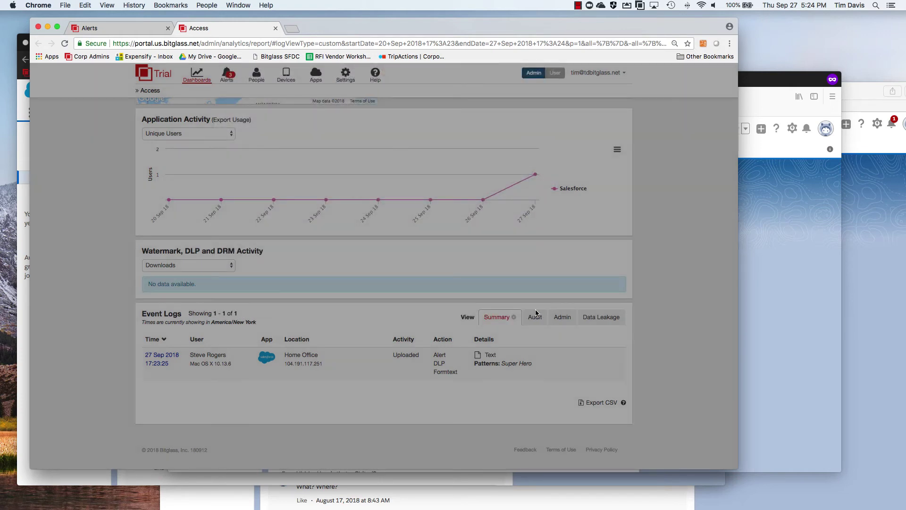